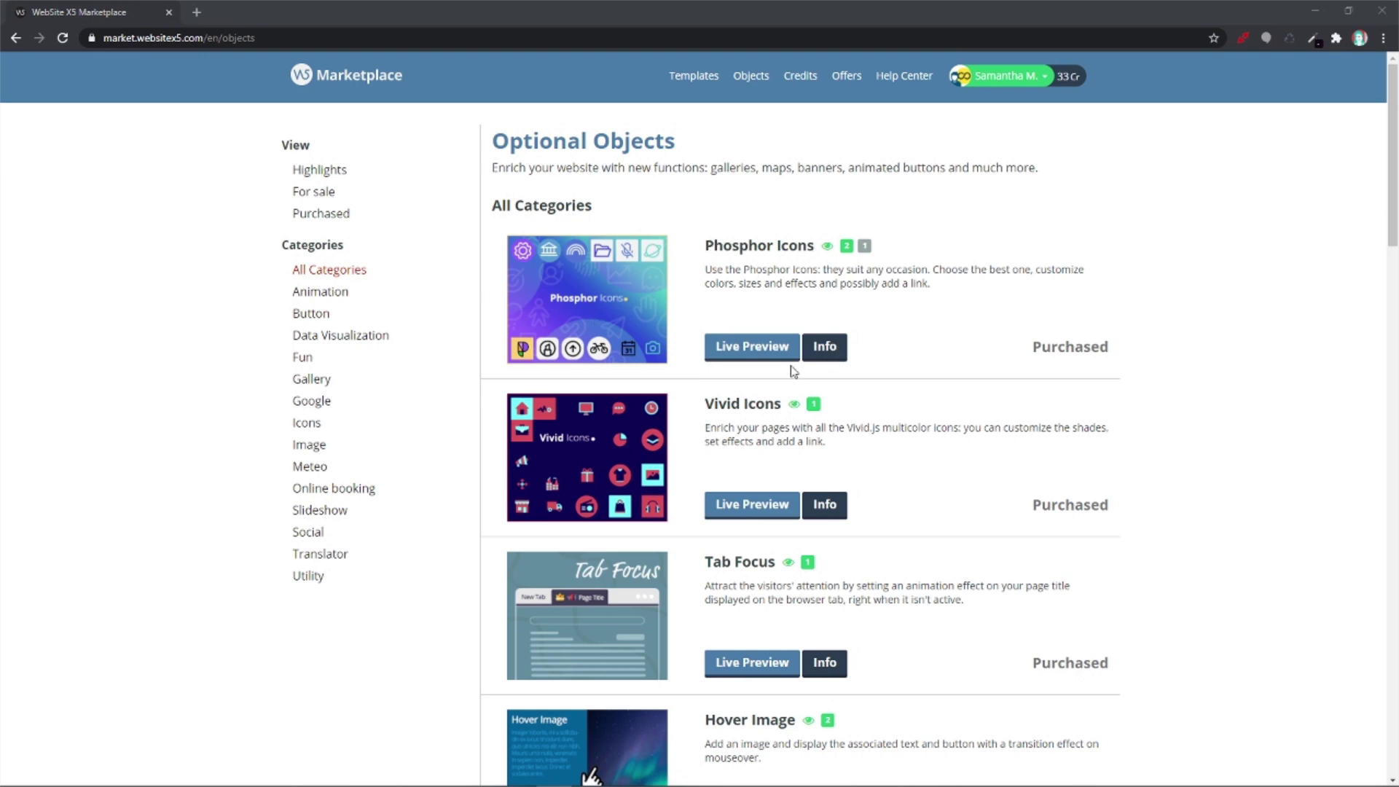
# - Open the Phosphor Icons live preview from the Optional Objects page in a new tab
pyautogui.click(763, 345)
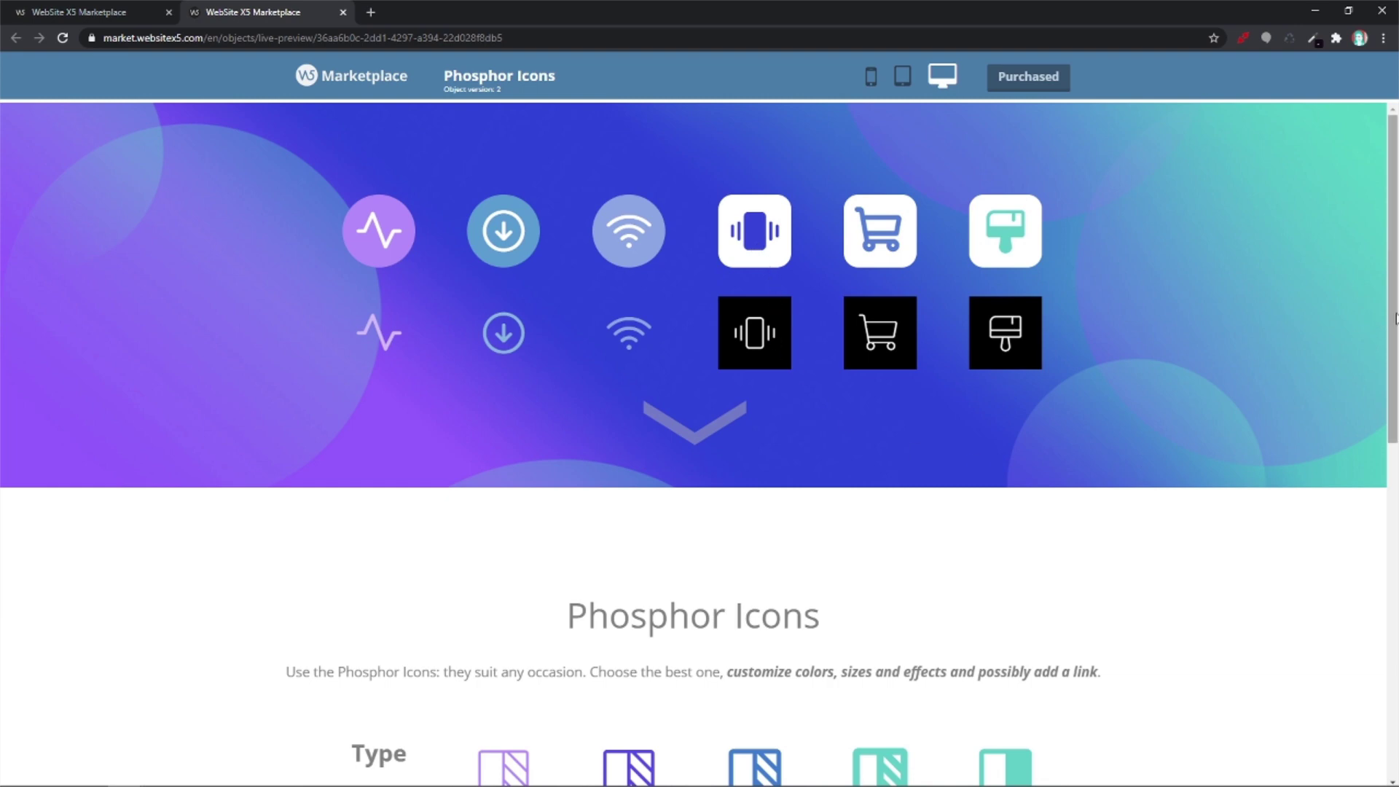
# - Scroll through the Phosphor Icons type and effect examples: Grow, Shrink, Shake and Float
pyautogui.moveTo(1391, 326); pyautogui.dragTo(1381, 502)
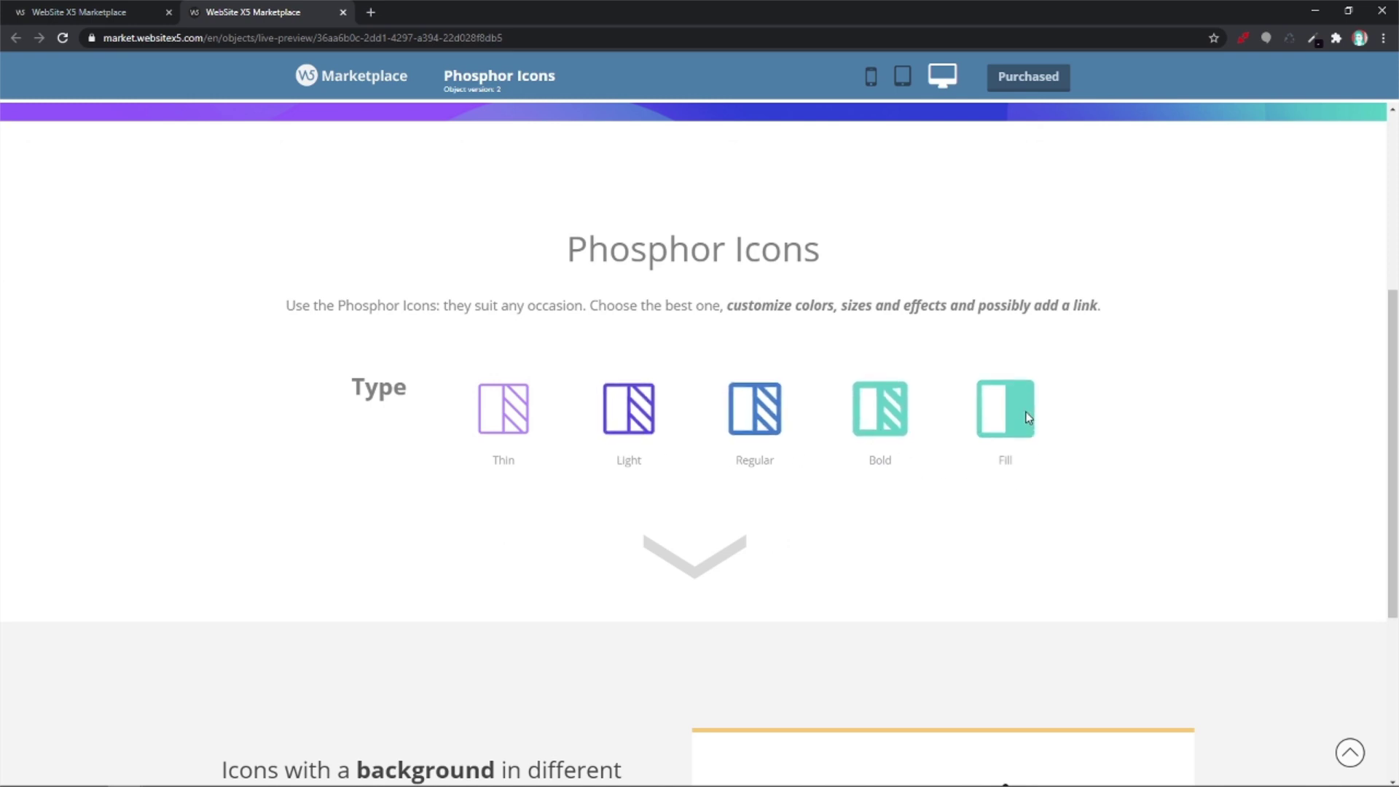
pyautogui.scroll(-4, 1360, 570)
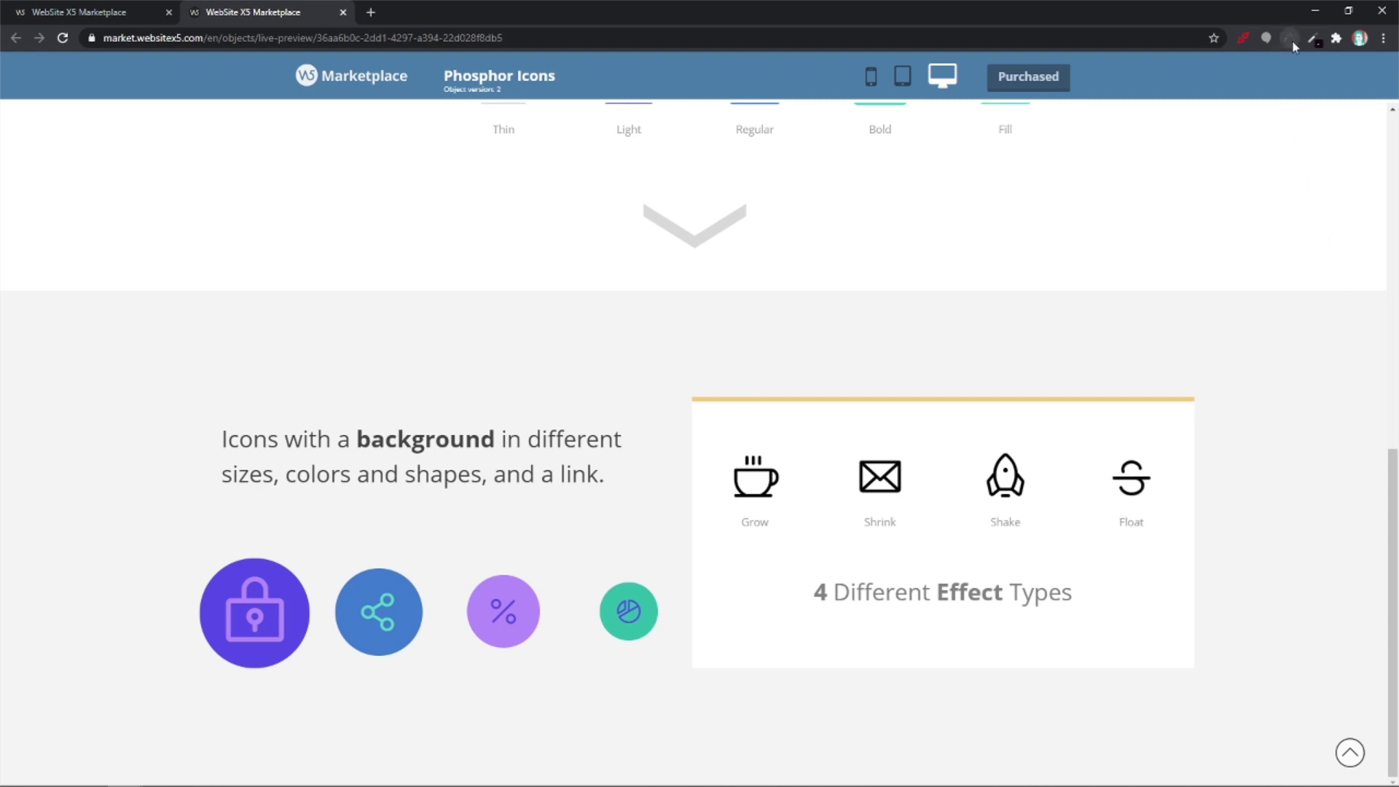
# - Minimize the browser, scroll the KidsLand preview to the Teachers section, then close it
pyautogui.click(1315, 14)
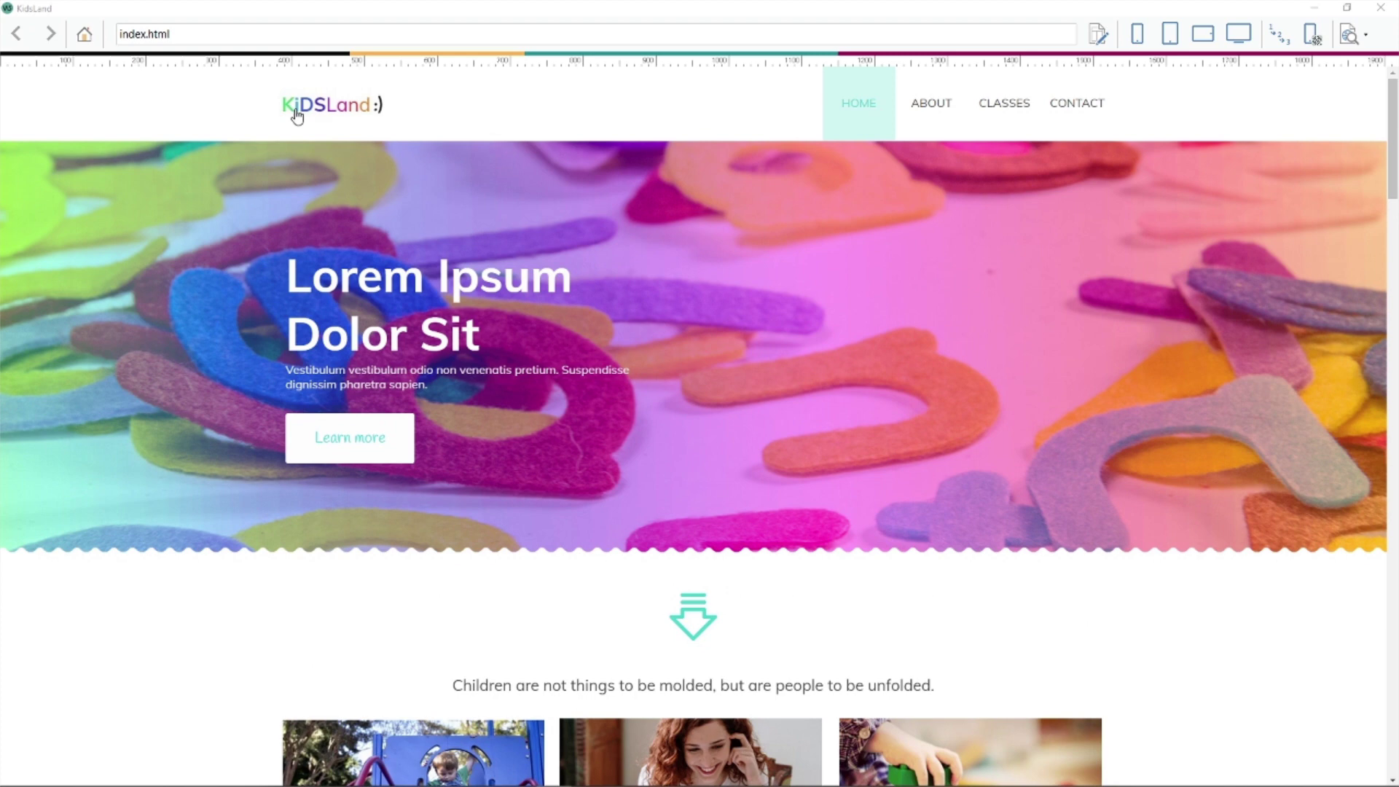
pyautogui.moveTo(124, 362)
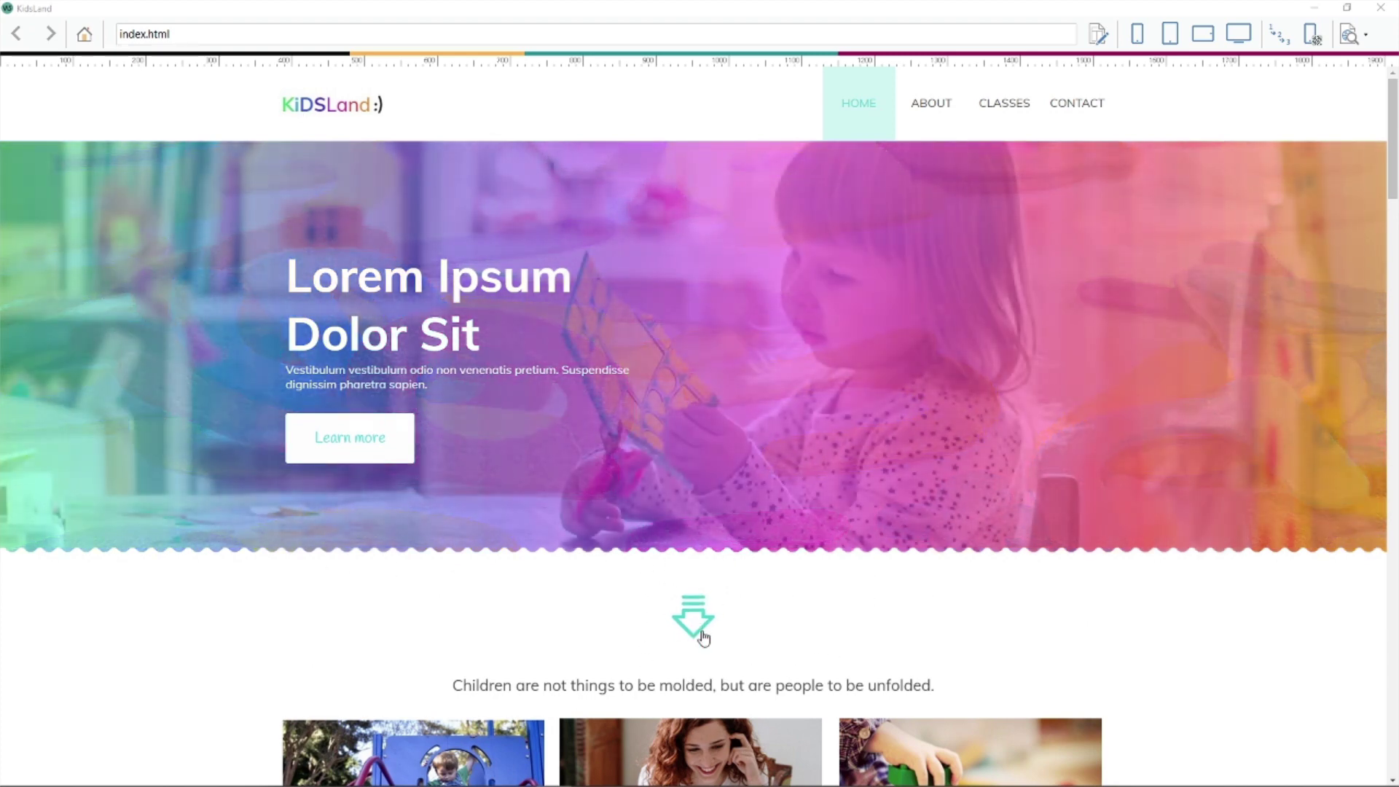
pyautogui.moveTo(1195, 521)
pyautogui.moveTo(1393, 188); pyautogui.dragTo(1393, 276)
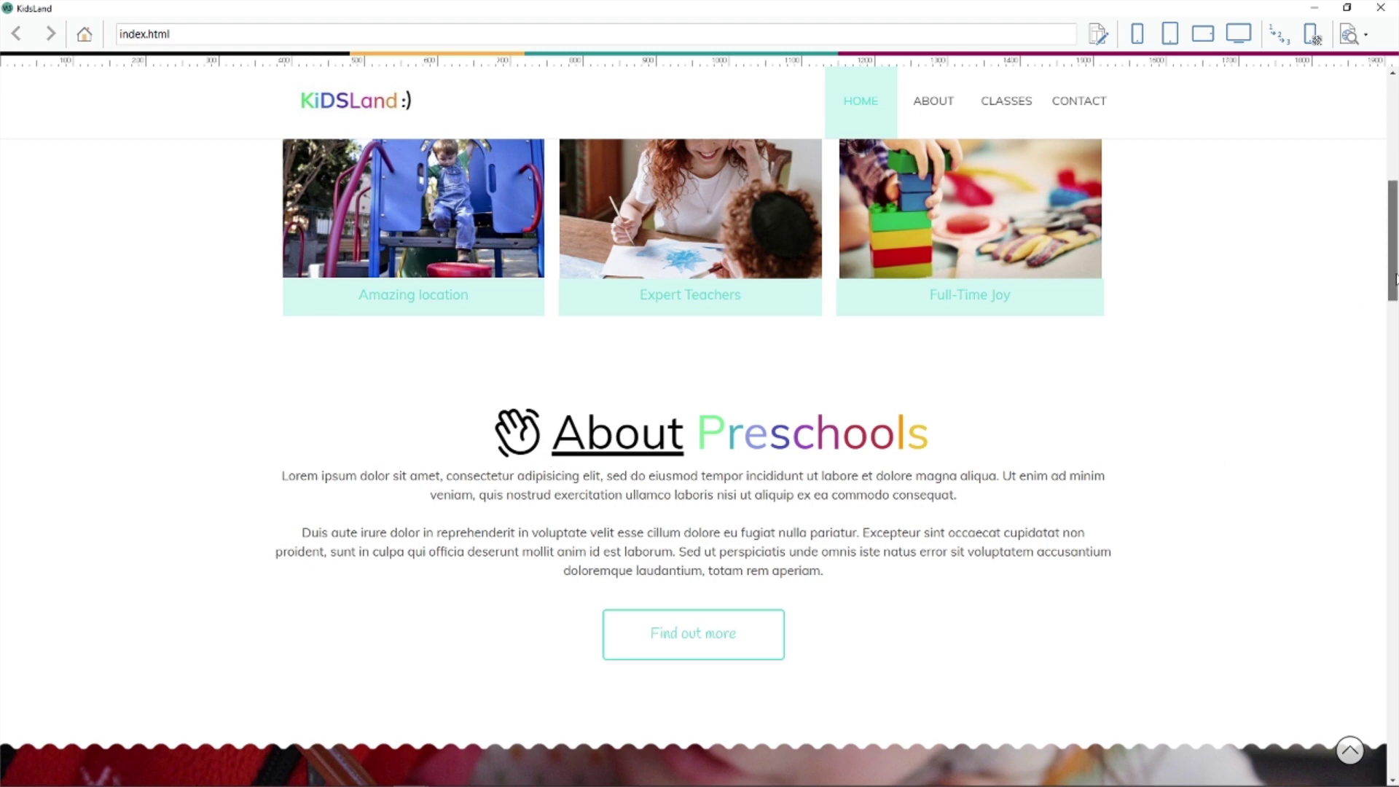
pyautogui.moveTo(1393, 280); pyautogui.dragTo(1393, 364)
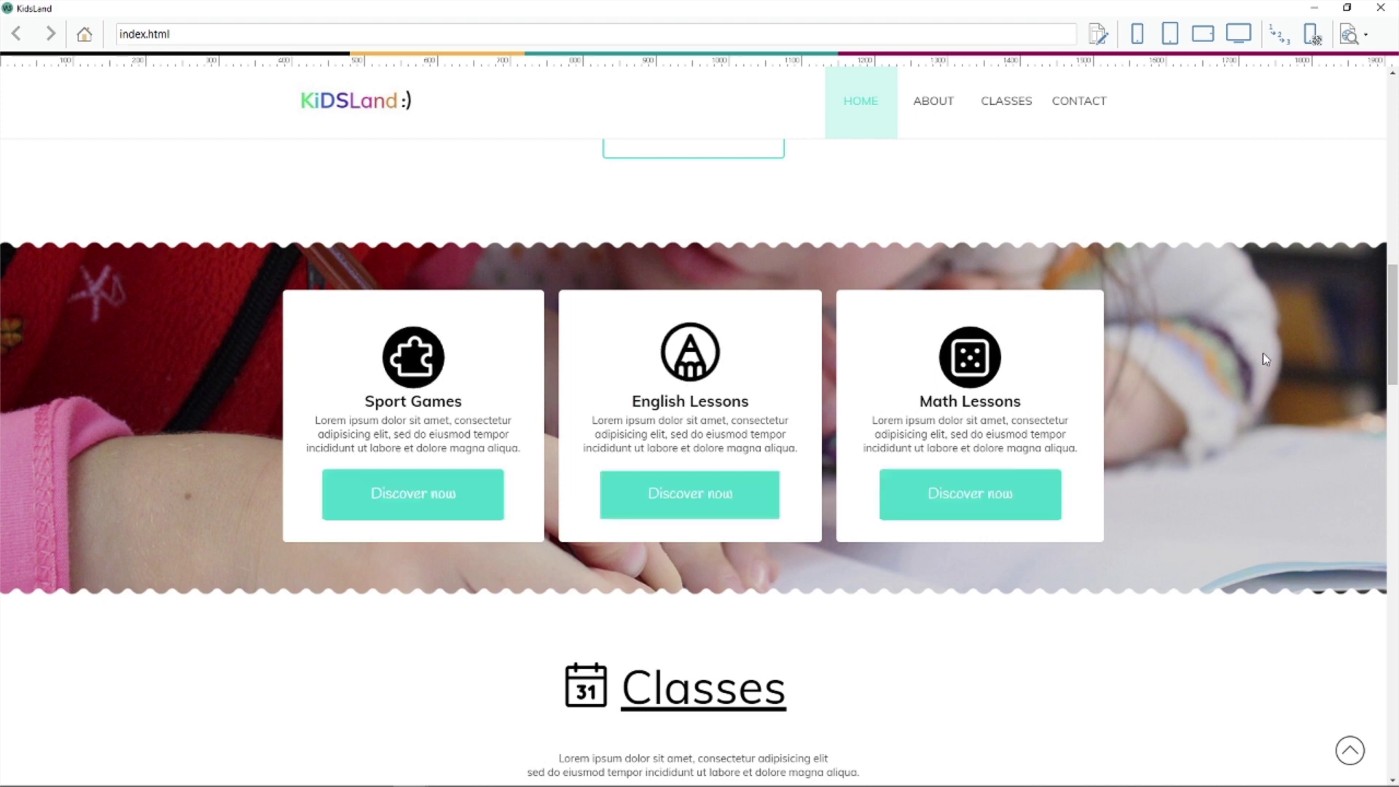
pyautogui.scroll(-3, 1394, 353)
pyautogui.scroll(-2, 1369, 364)
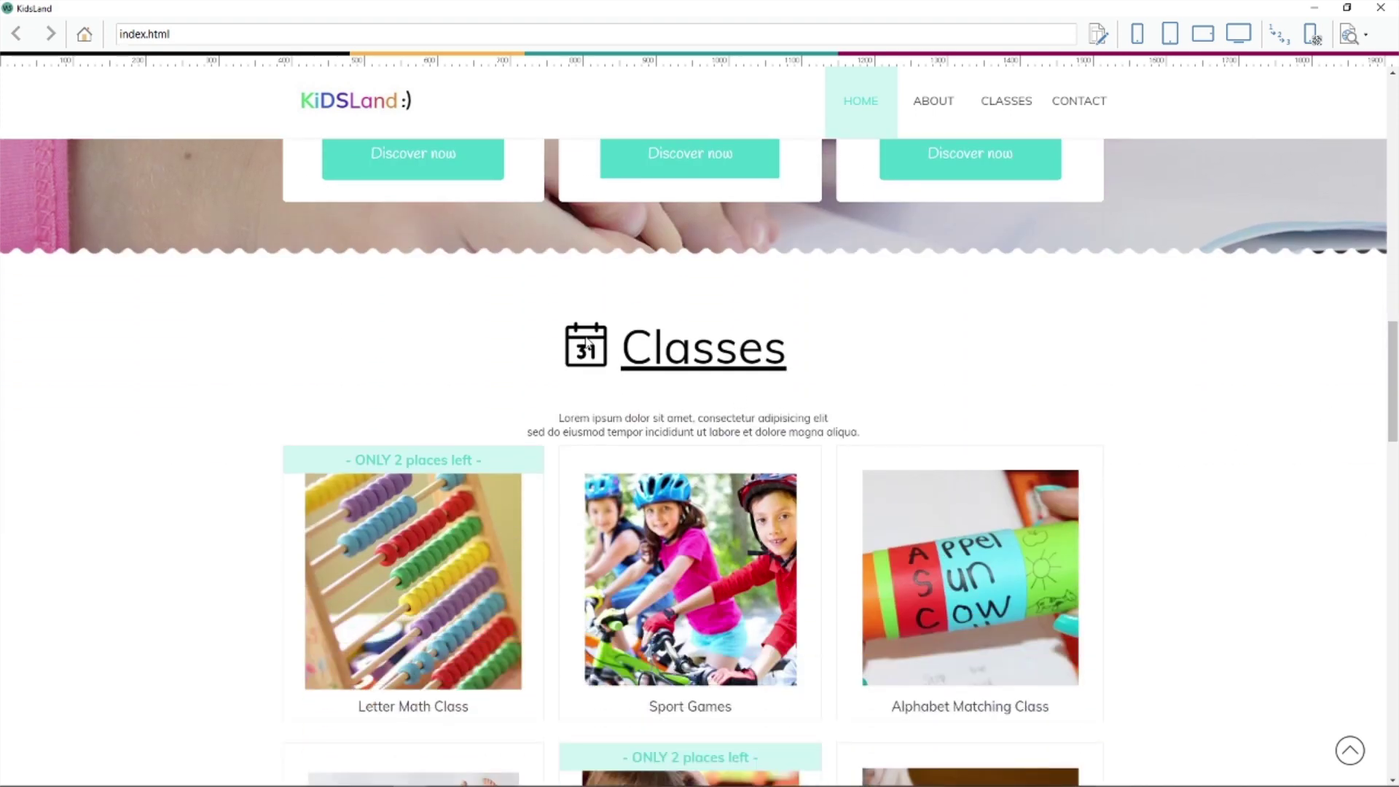
pyautogui.moveTo(1391, 364); pyautogui.dragTo(1395, 508)
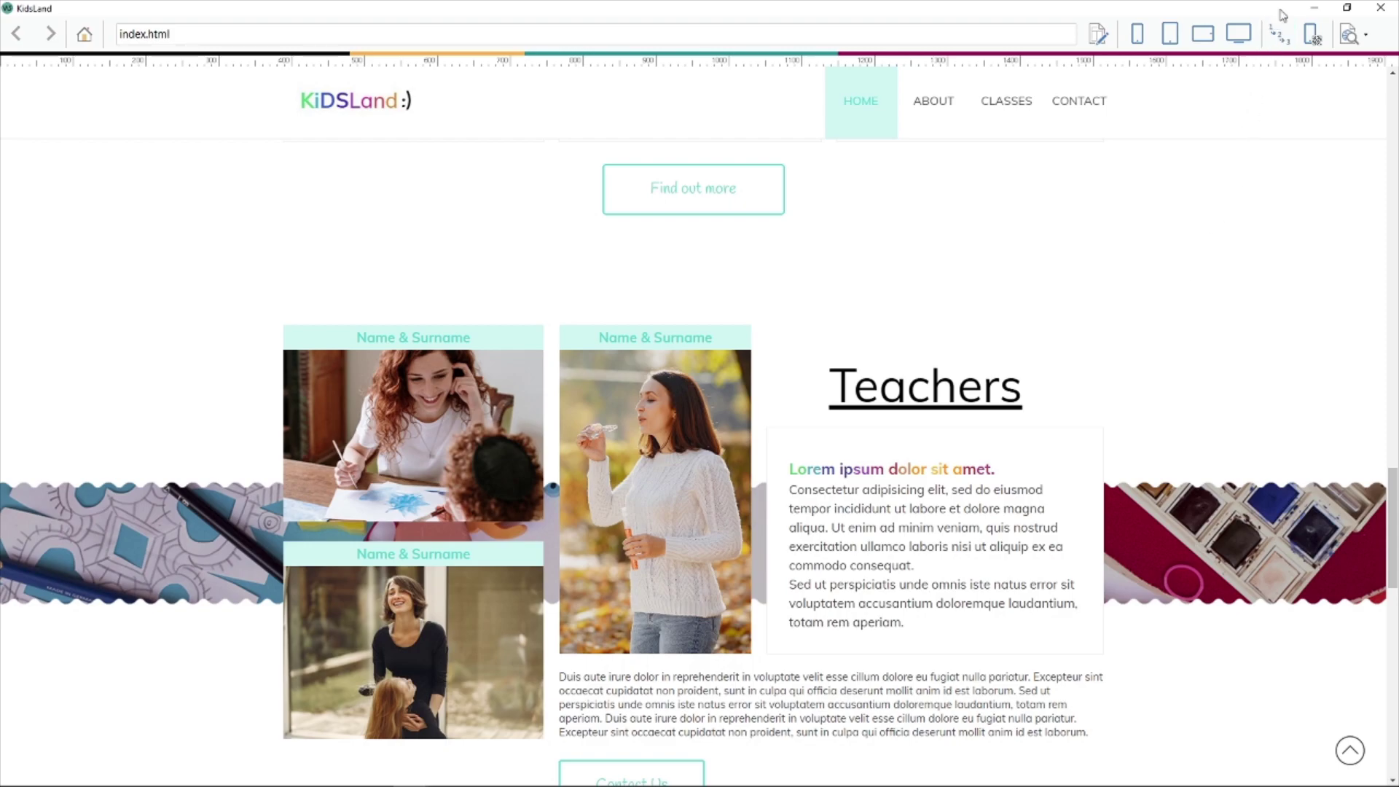
pyautogui.click(1312, 8)
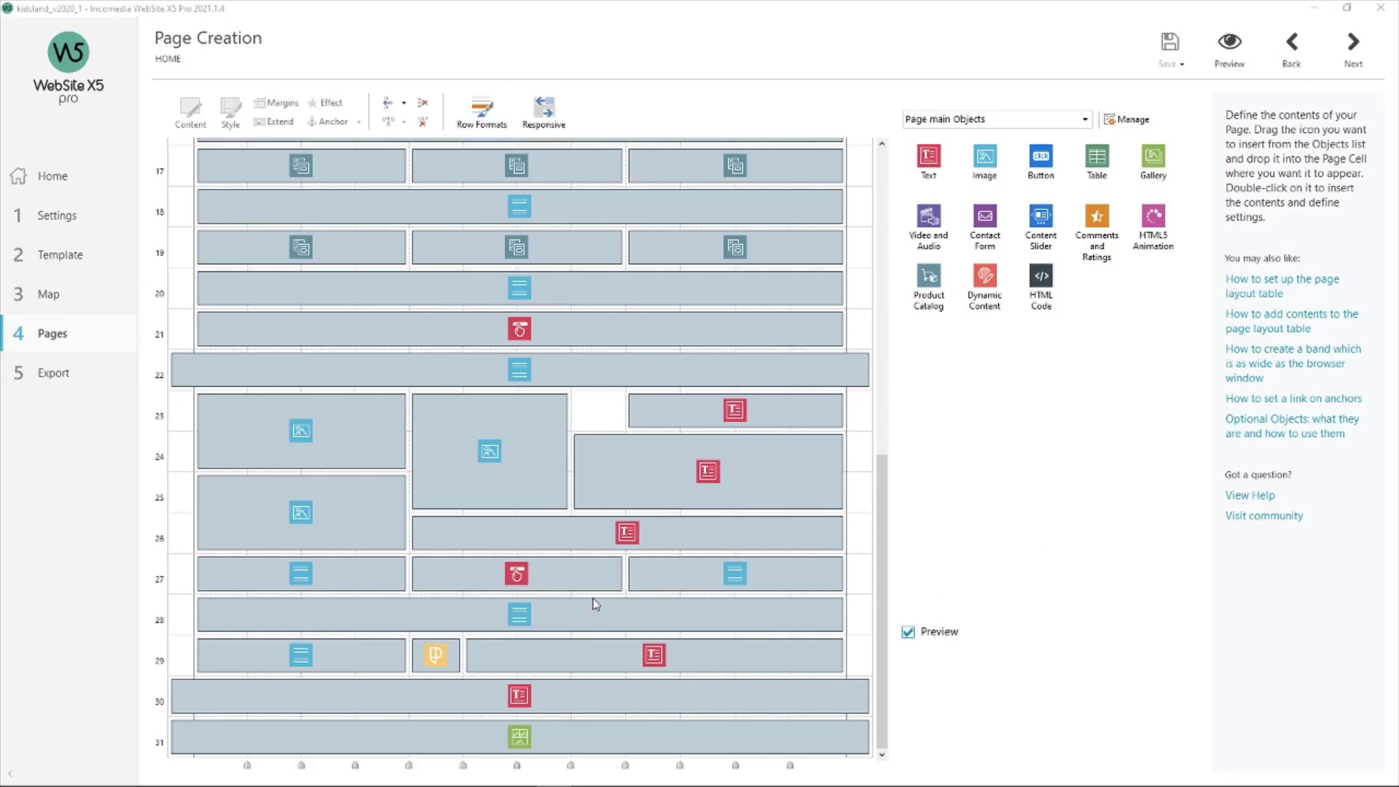
# - Select the empty row-23 cell beside the Teachers heading's text cell
pyautogui.click(598, 425)
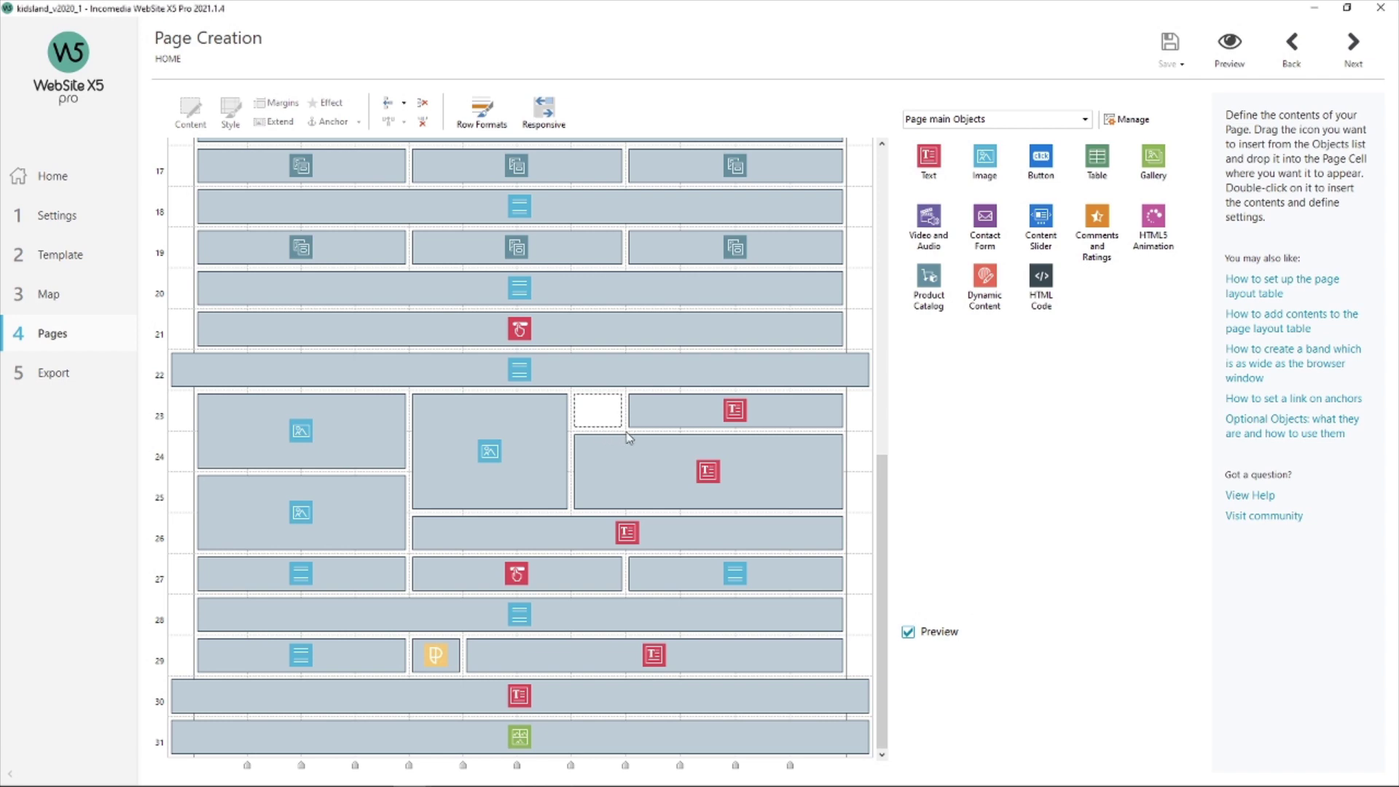
pyautogui.click(658, 416)
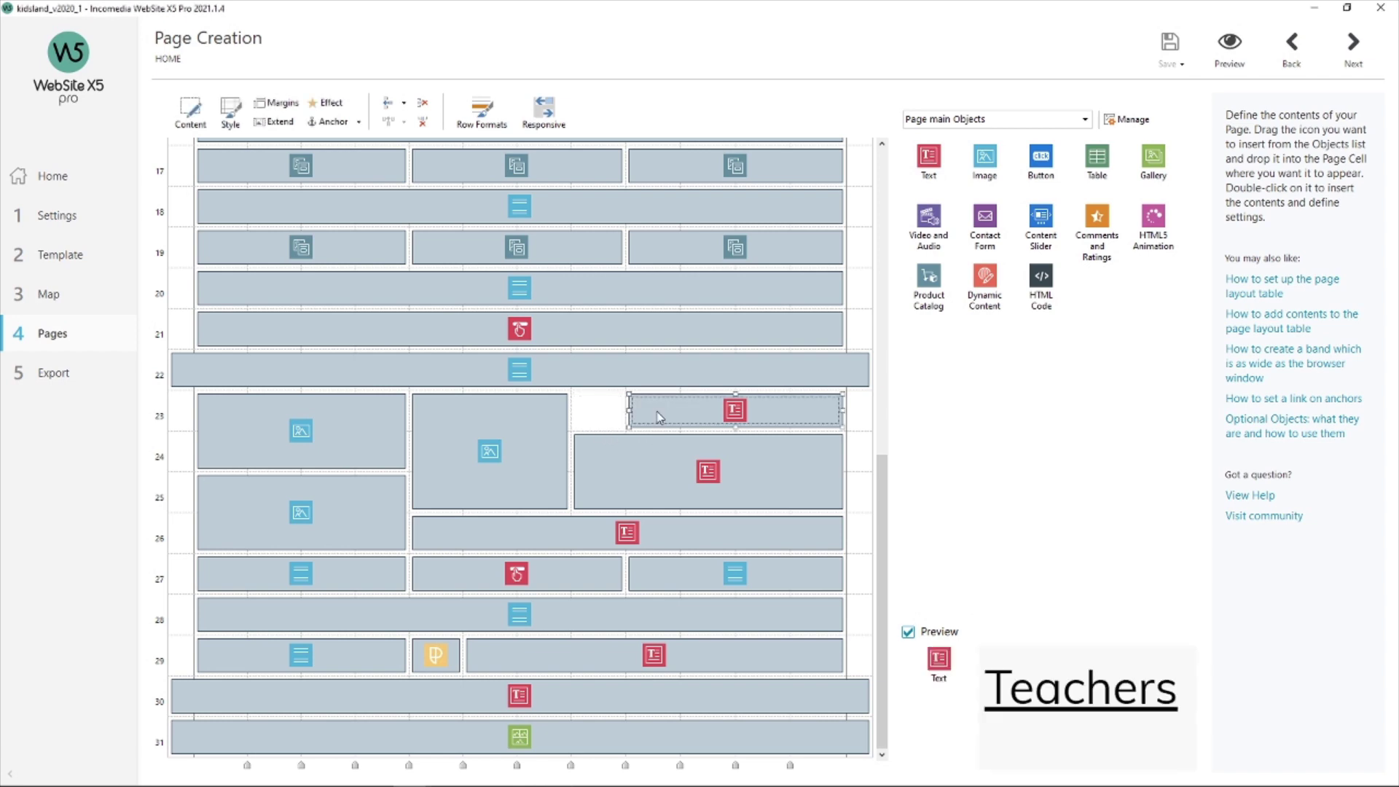
pyautogui.click(605, 416)
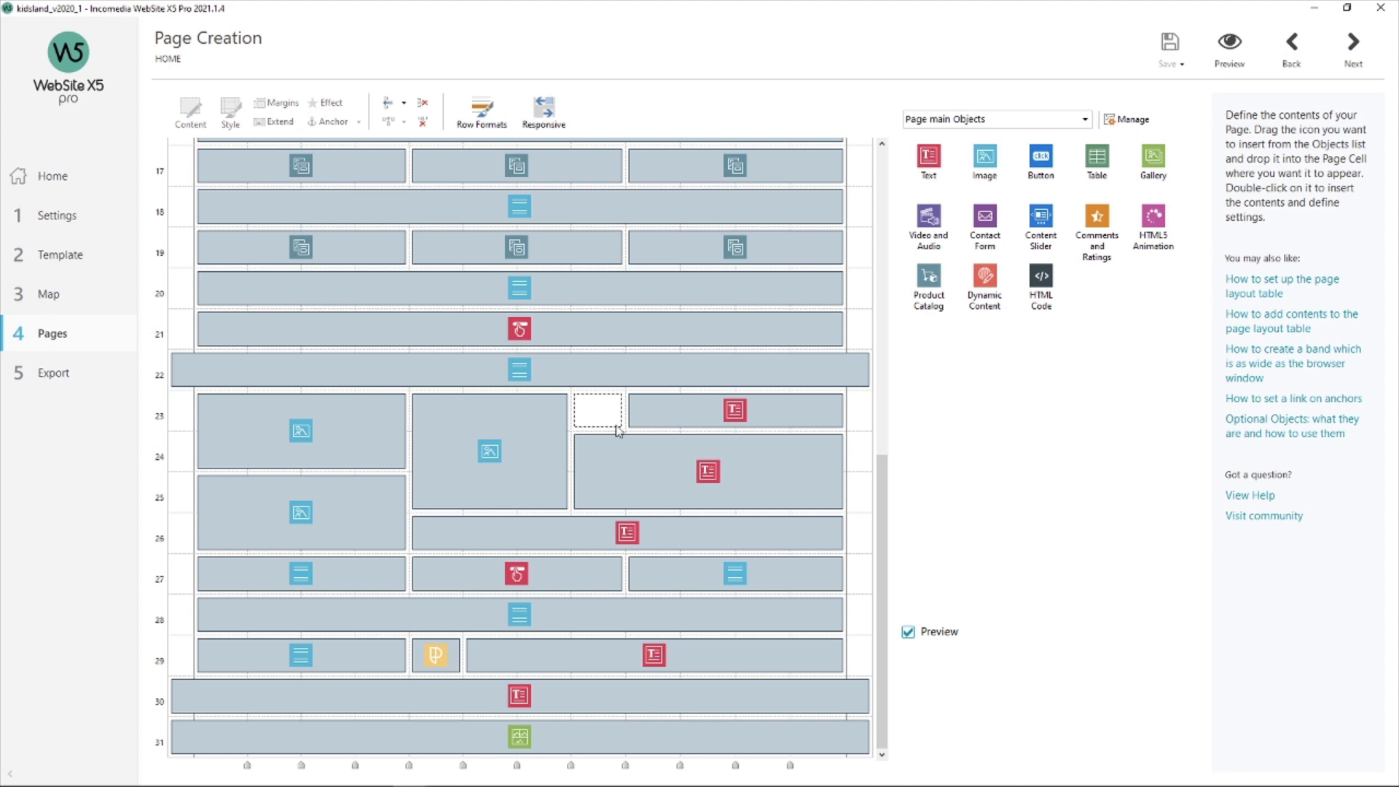
# - Enable Phosphor Icons from the Icons category in Objects Management
pyautogui.click(1134, 121)
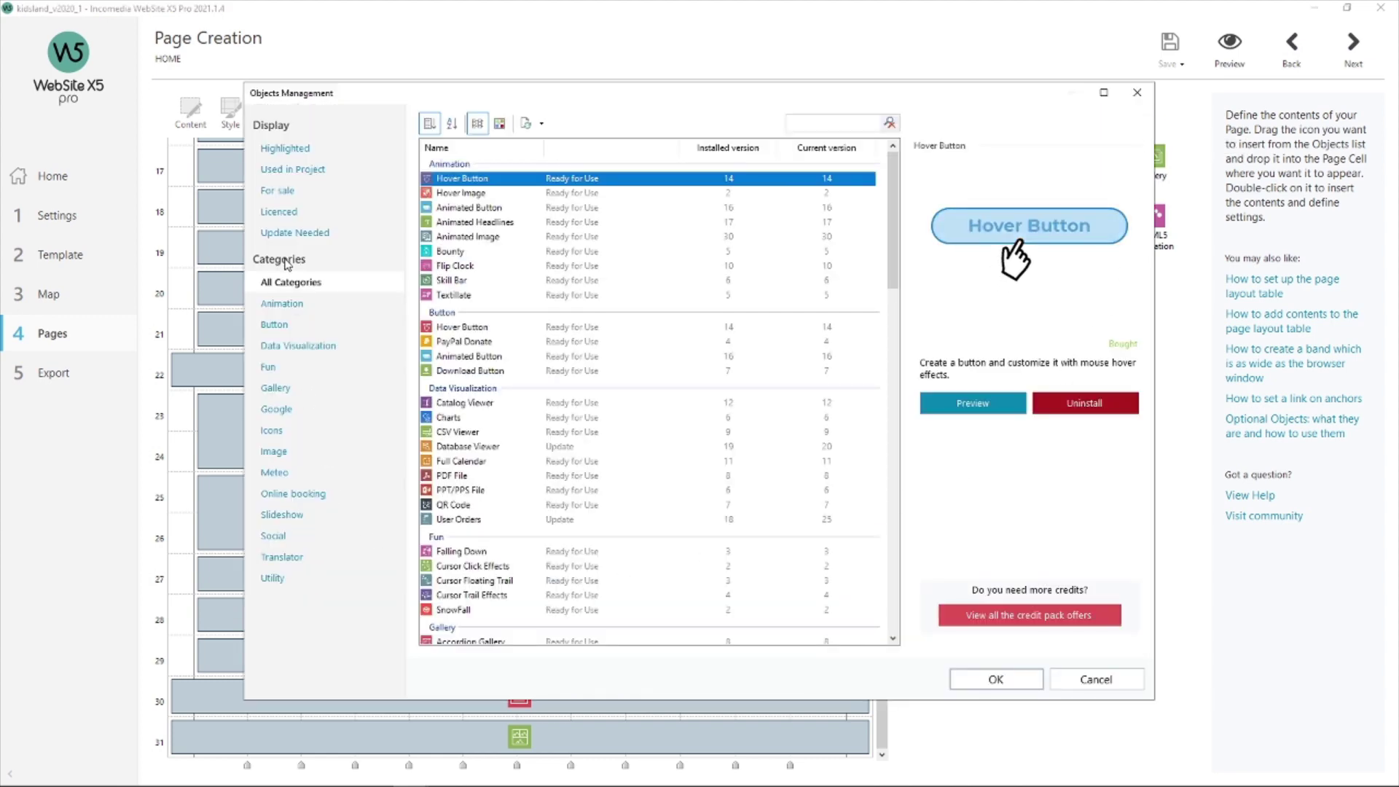
pyautogui.click(273, 432)
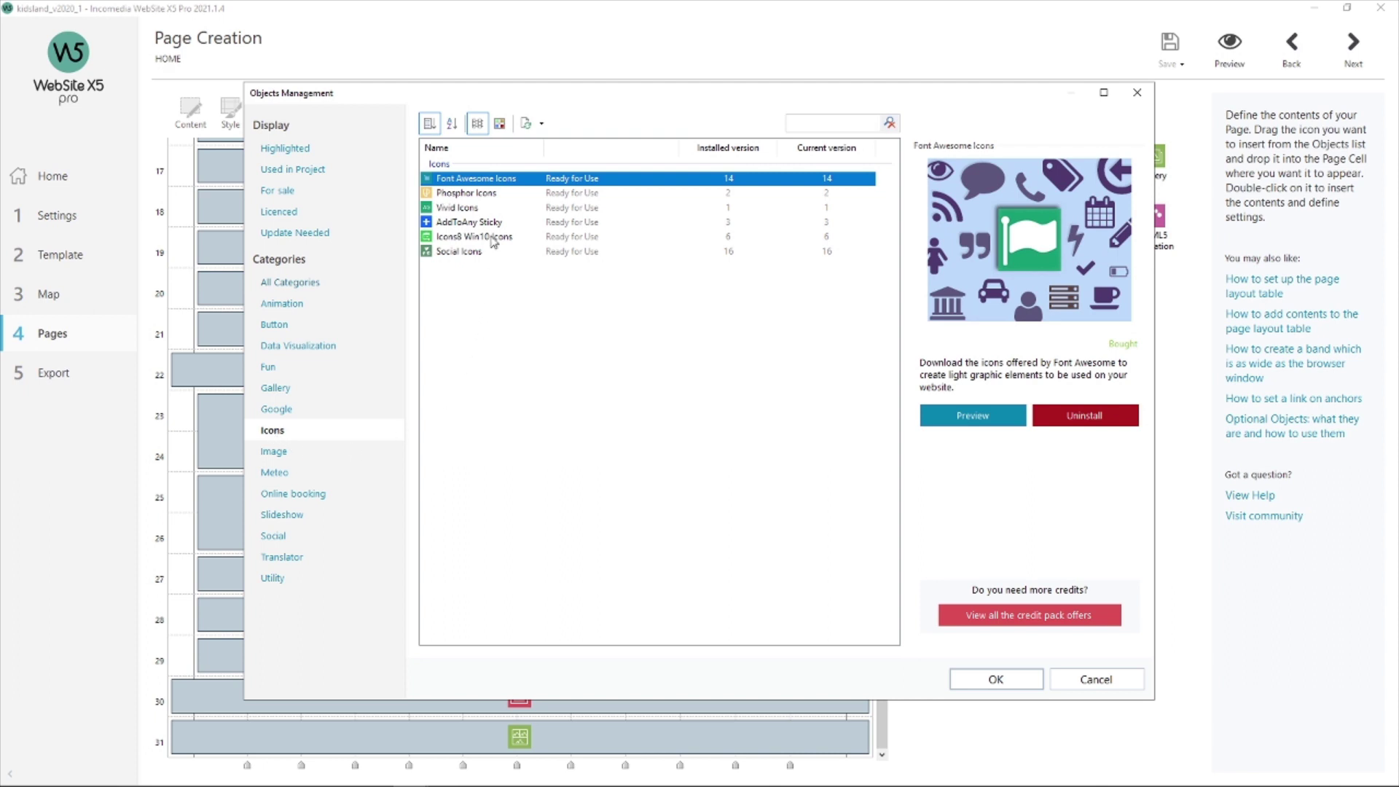
pyautogui.click(482, 194)
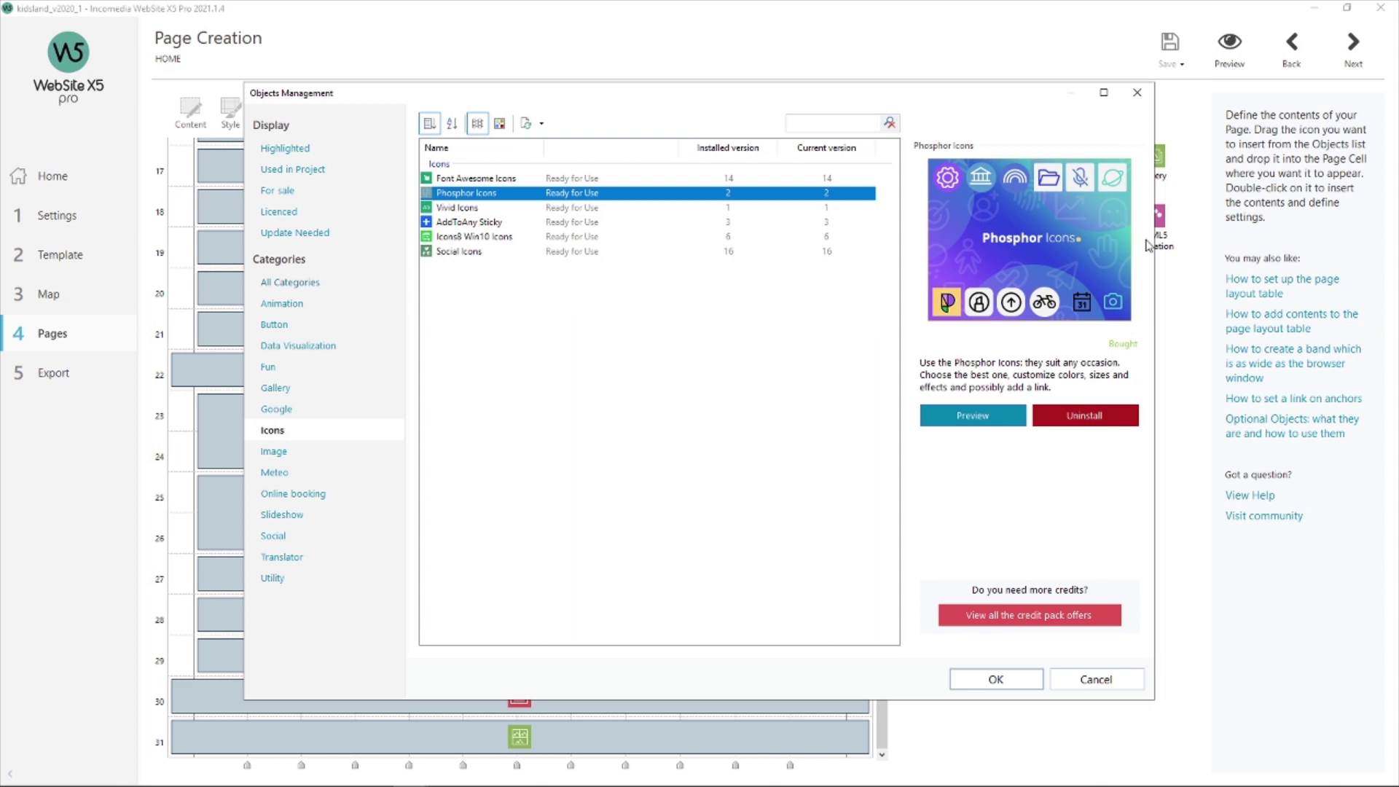
pyautogui.click(1019, 682)
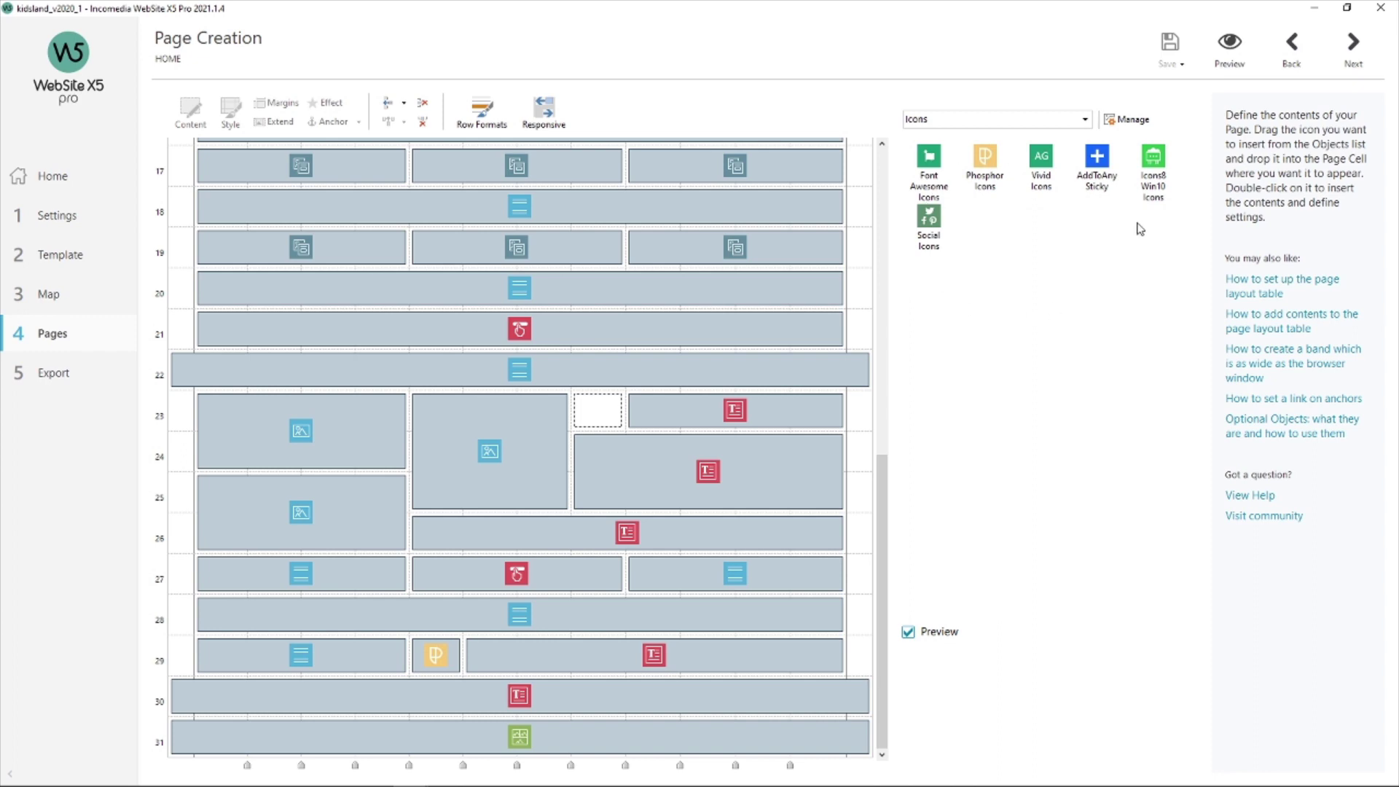
# - Drag Phosphor Icons from the Icons list into the row-23 cell and open its settings
pyautogui.click(974, 120)
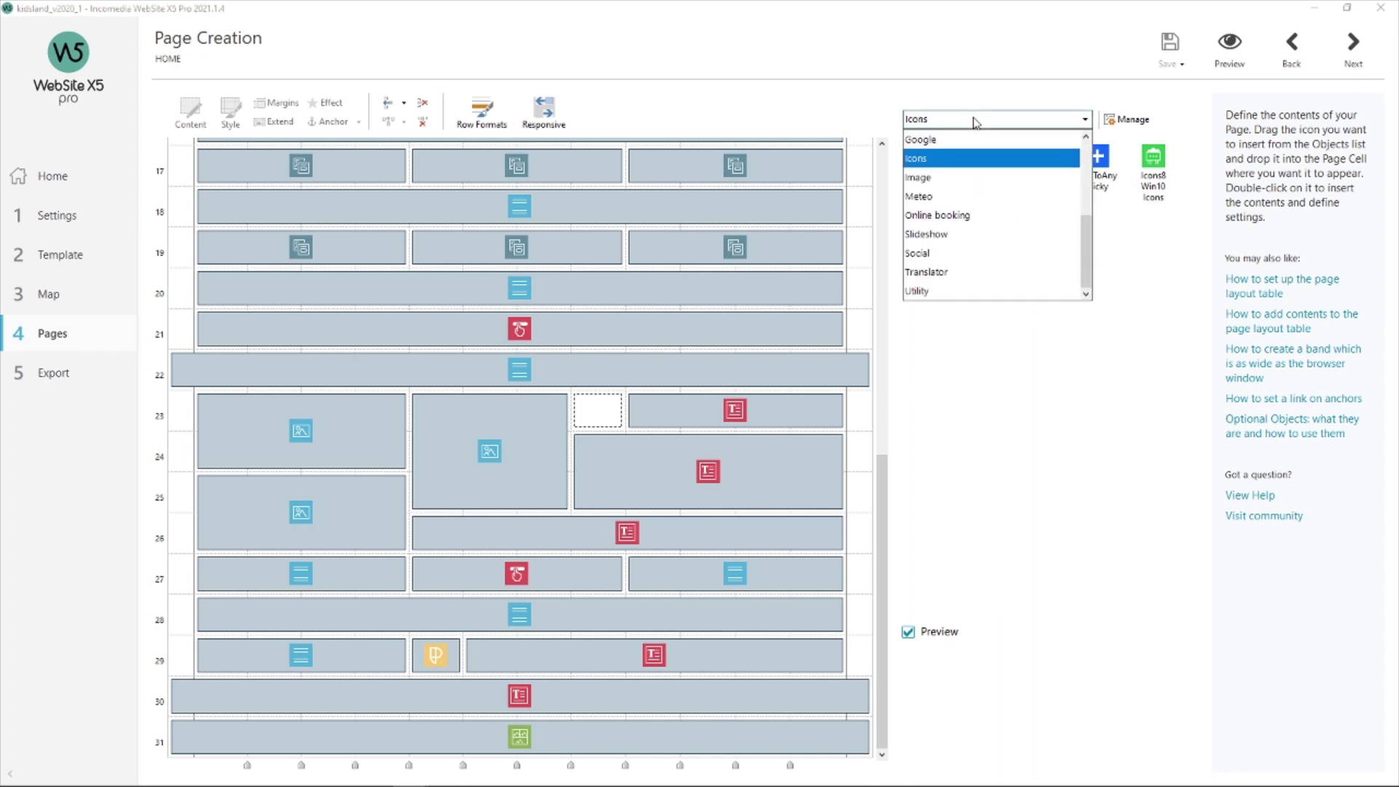
pyautogui.click(934, 162)
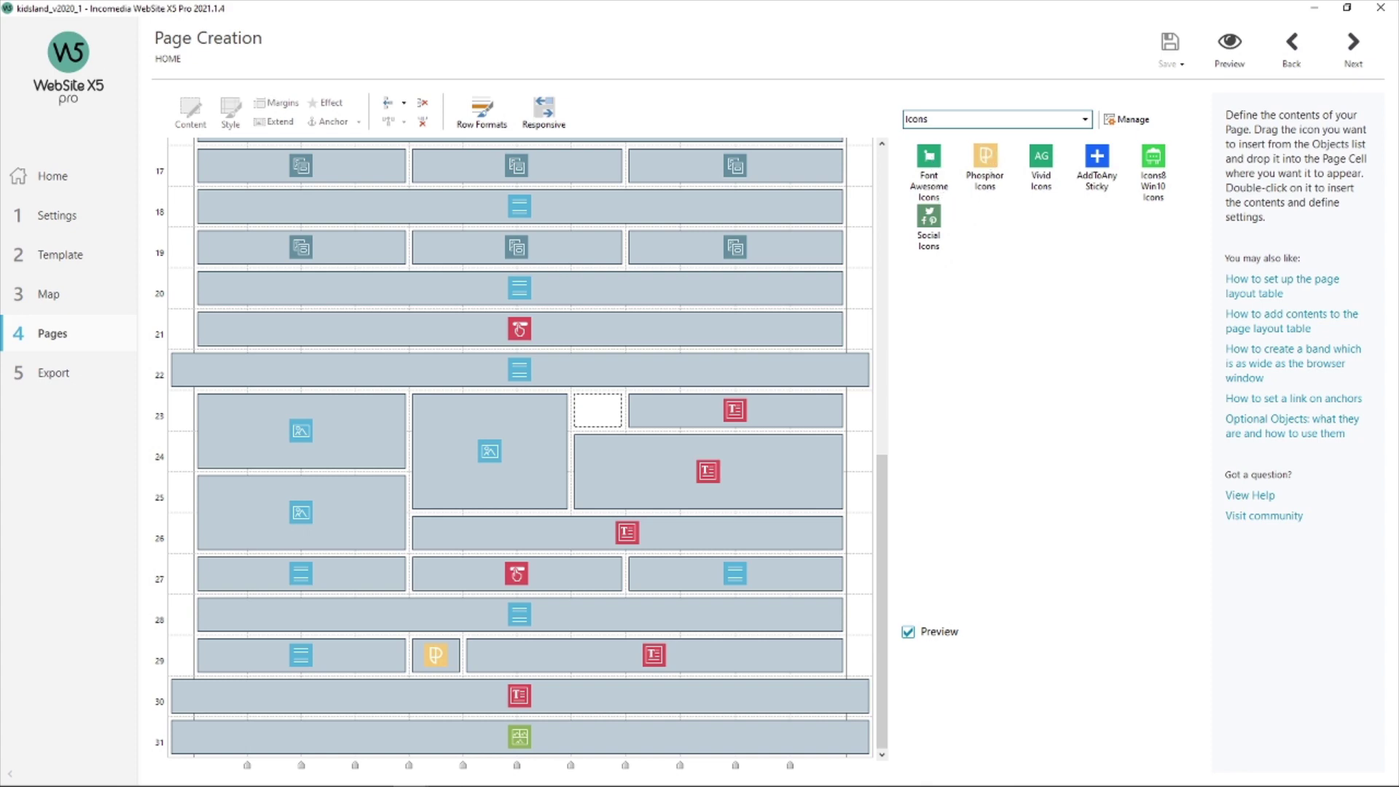
pyautogui.moveTo(985, 155); pyautogui.dragTo(605, 416)
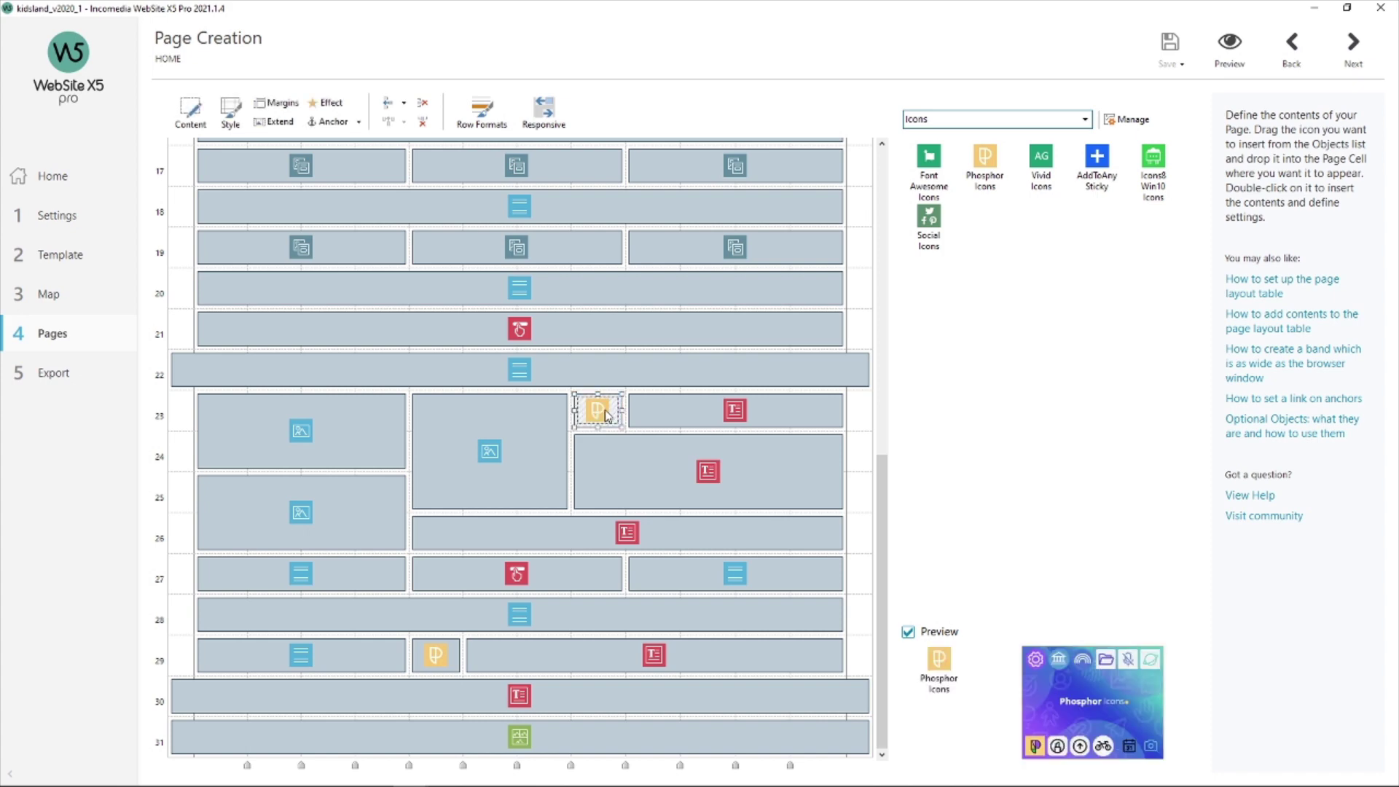
pyautogui.doubleClick(606, 412)
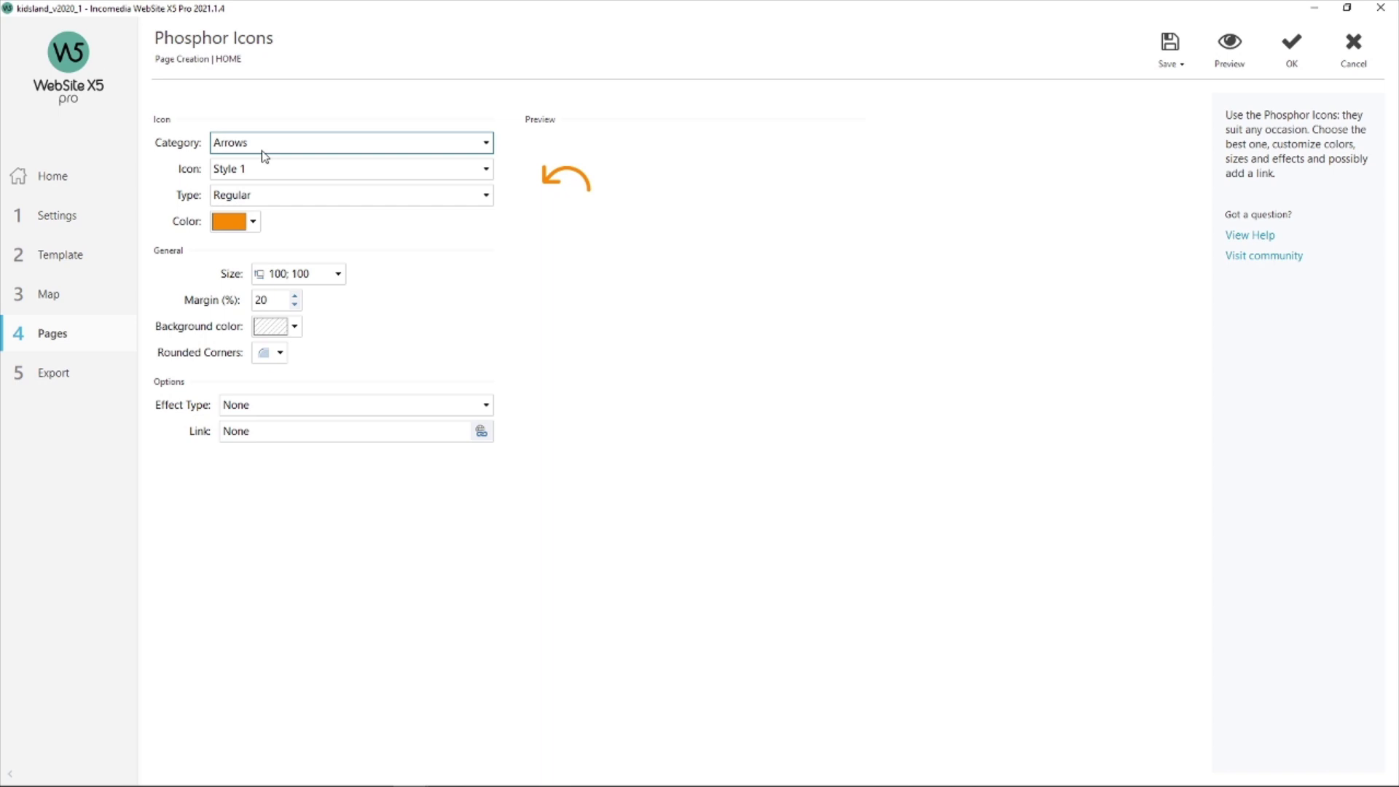
# - Try the upload icon from the Communication category
pyautogui.click(286, 155)
pyautogui.scroll(-5, 284, 180)
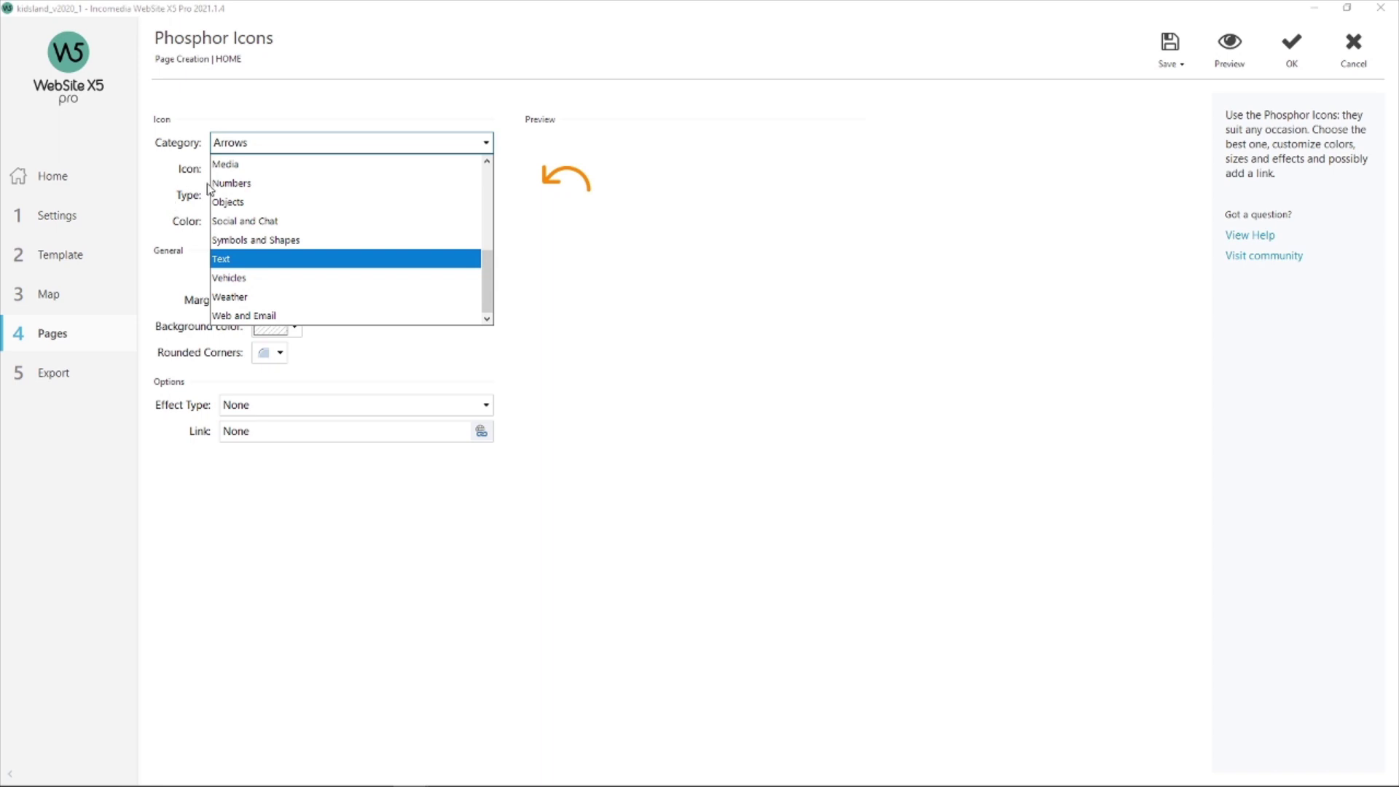
pyautogui.scroll(2, 275, 202)
pyautogui.scroll(1, 275, 202)
pyautogui.click(268, 212)
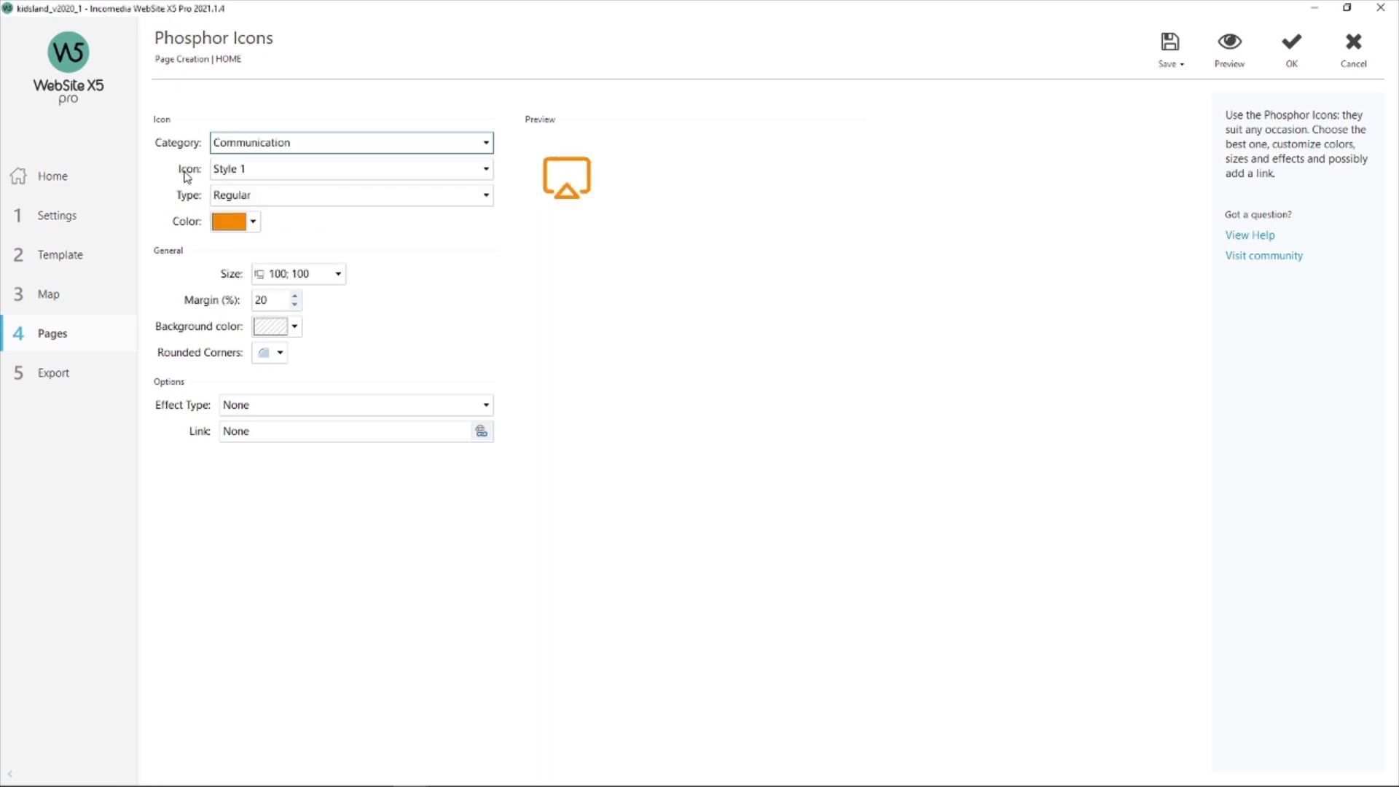
pyautogui.click(272, 172)
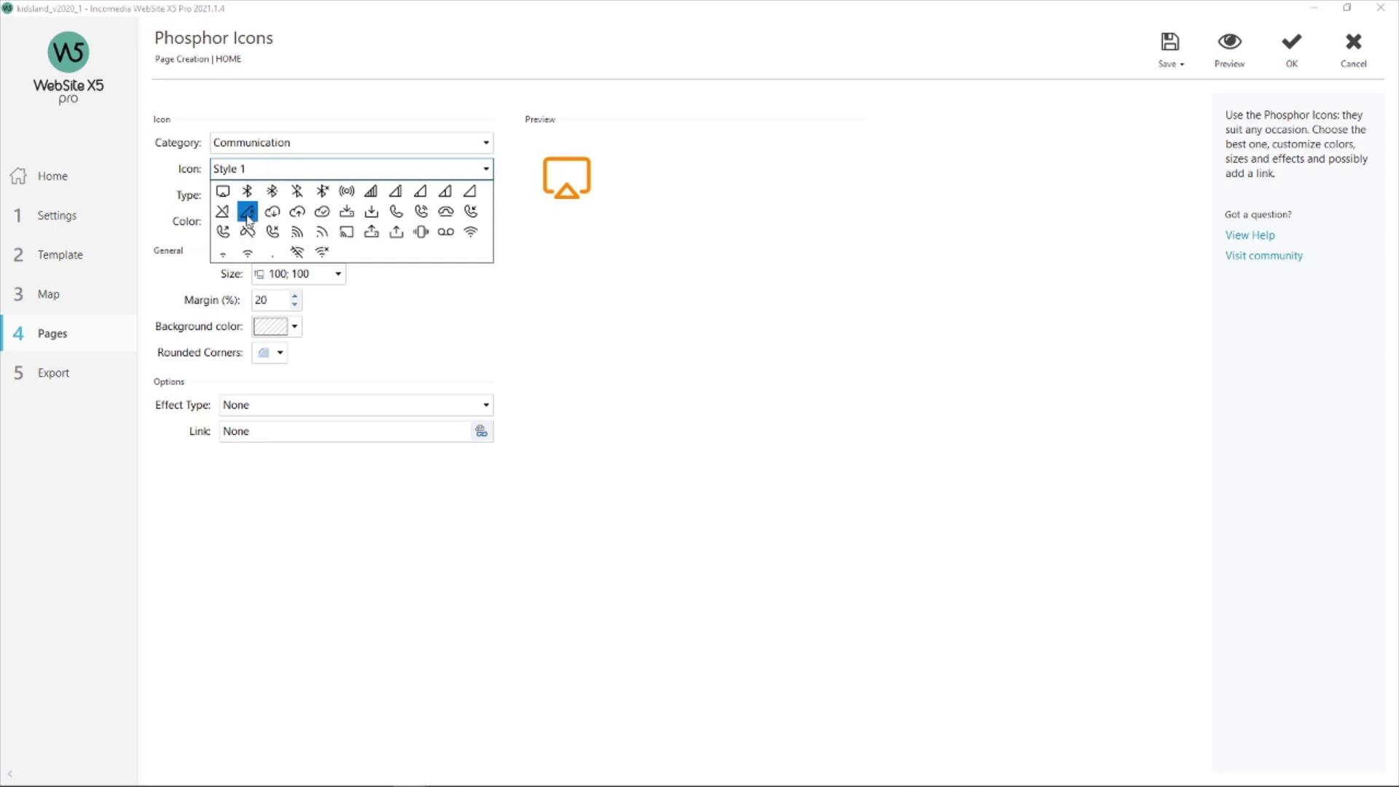
pyautogui.click(371, 232)
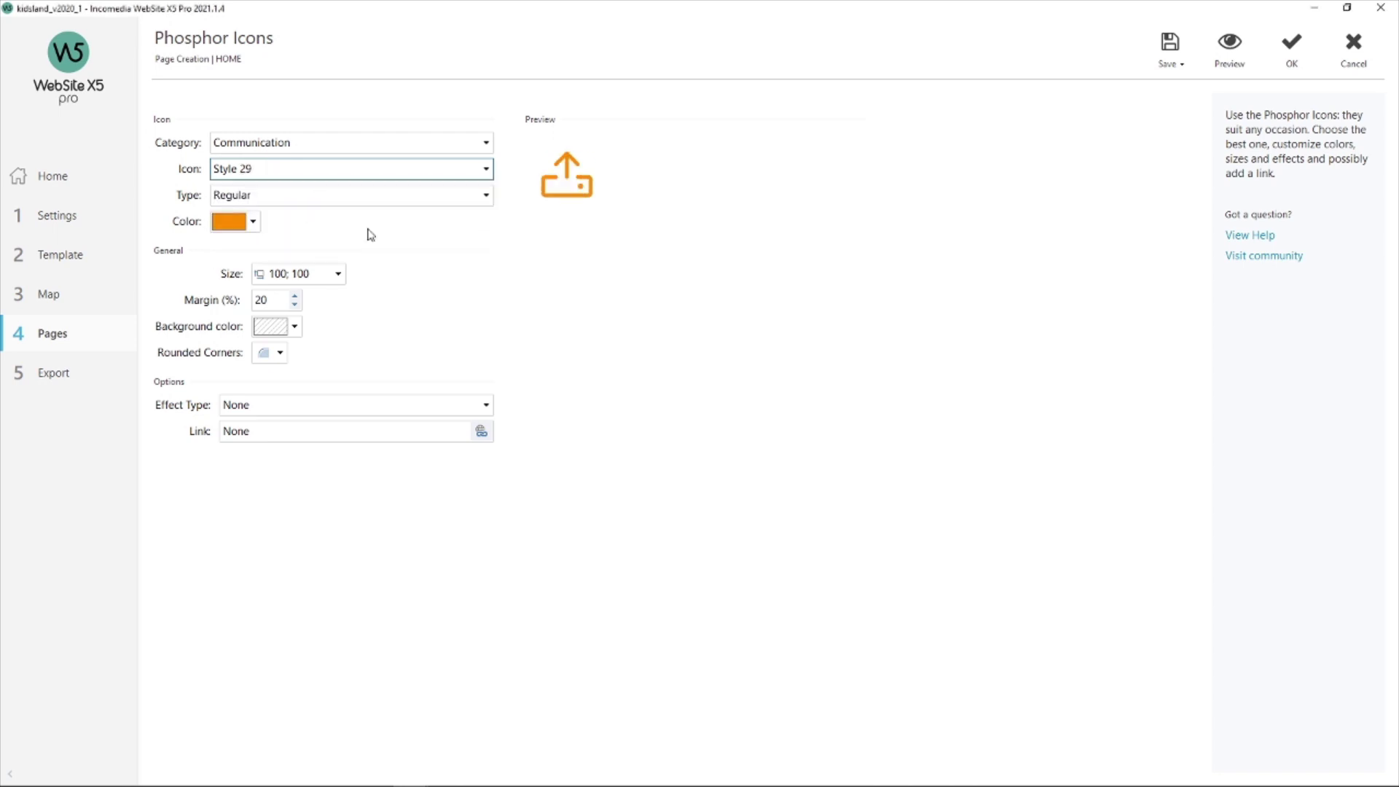
# - Switch the category to Media and browse its icons without picking one
pyautogui.click(437, 144)
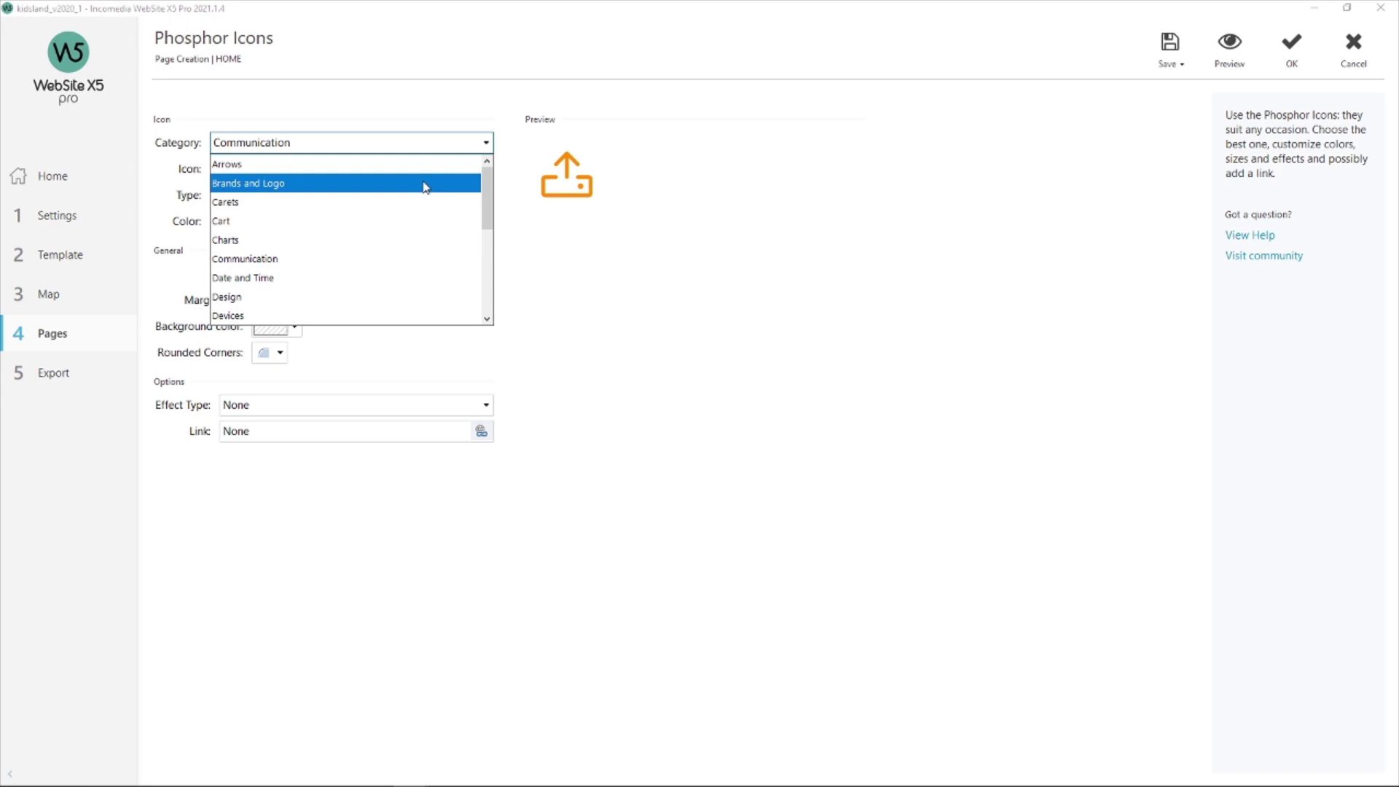
pyautogui.scroll(-3, 423, 188)
pyautogui.click(408, 216)
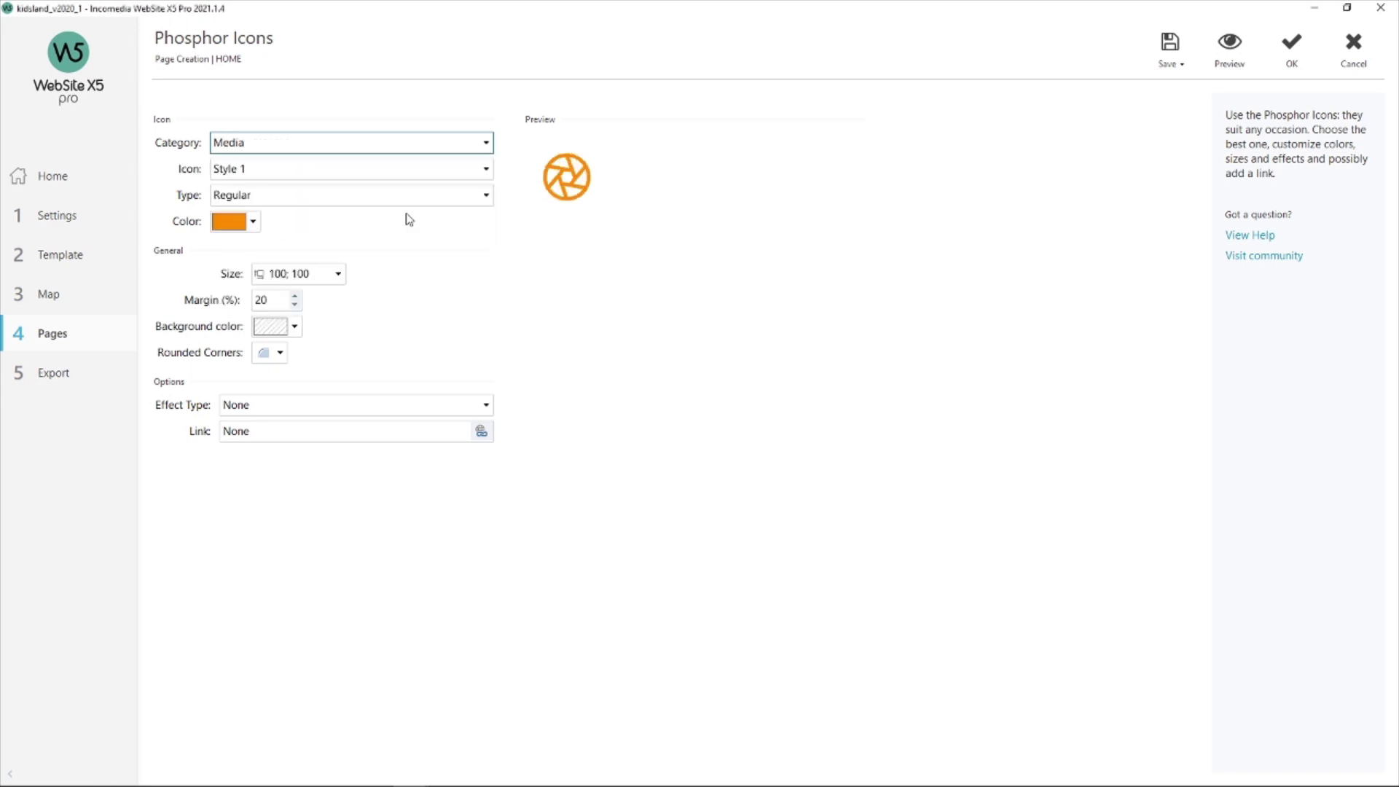
pyautogui.click(393, 171)
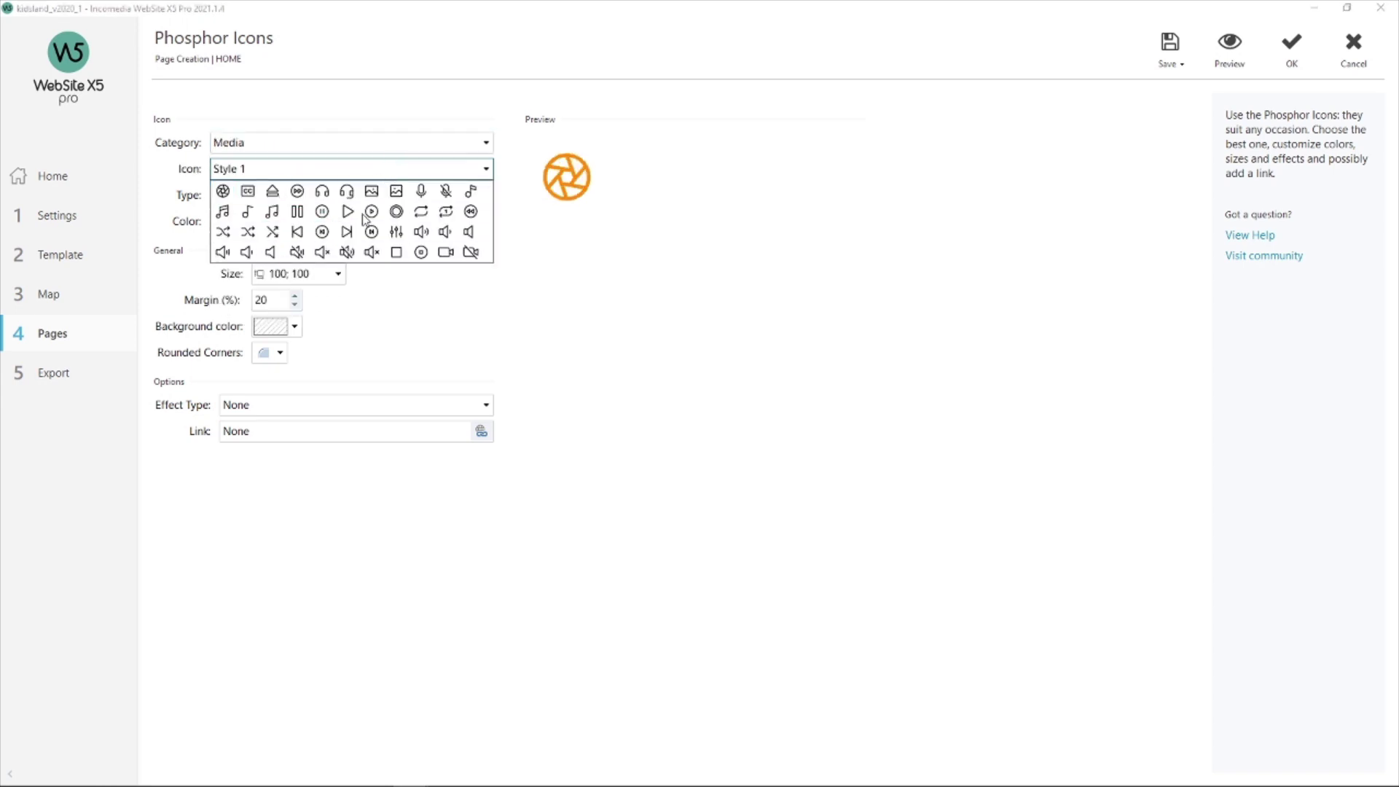
pyautogui.click(423, 281)
pyautogui.click(486, 145)
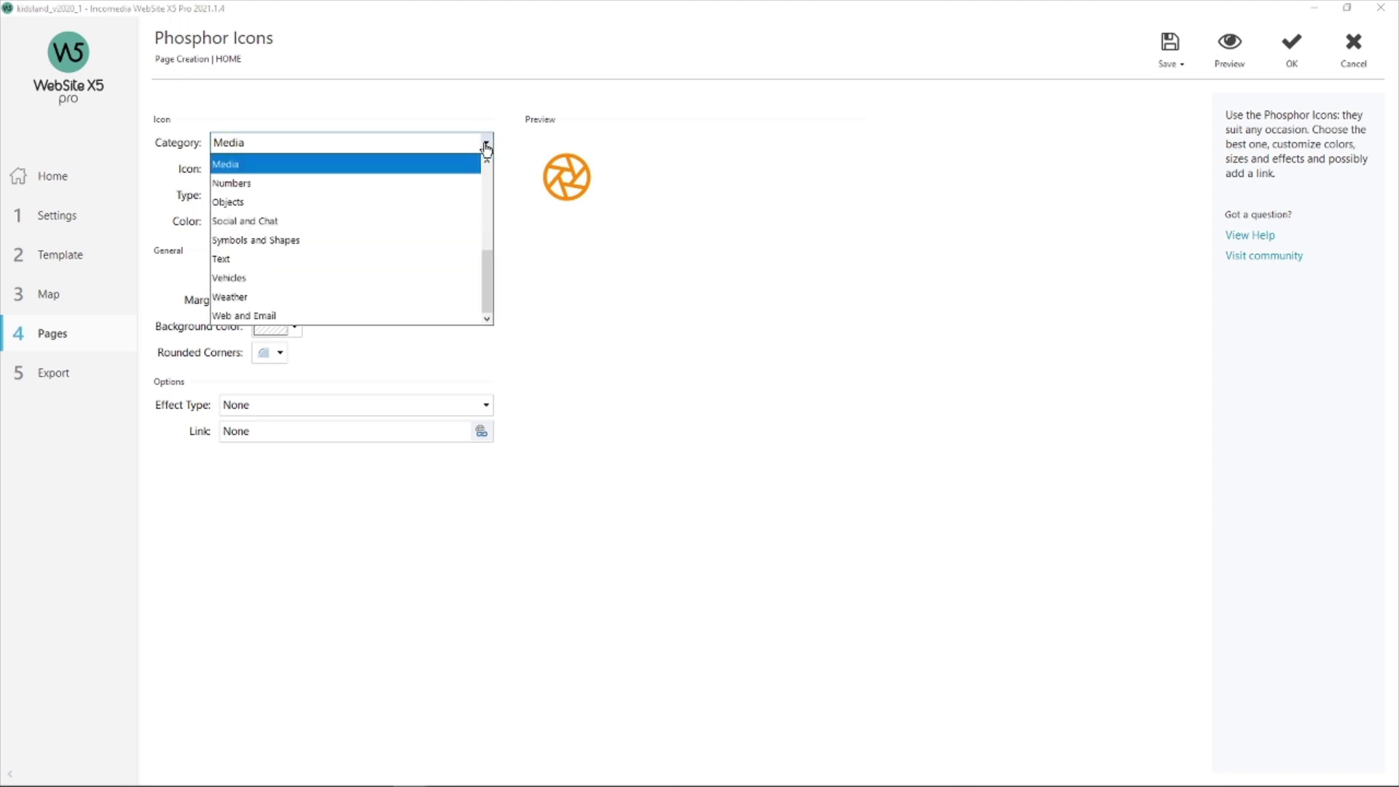
# - Pick Style 21, the person-in-a-circle icon, from the Social and Chat category
pyautogui.click(294, 227)
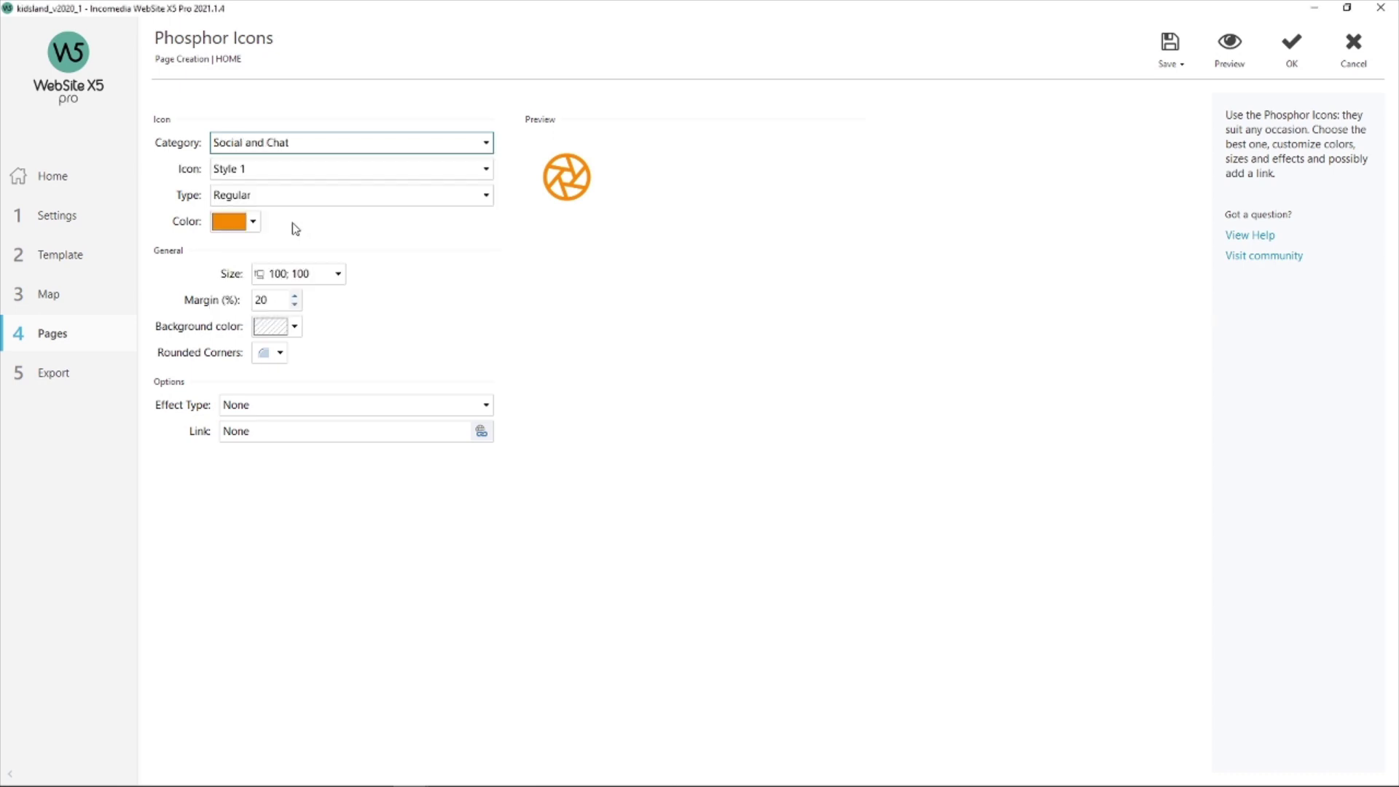
pyautogui.click(335, 168)
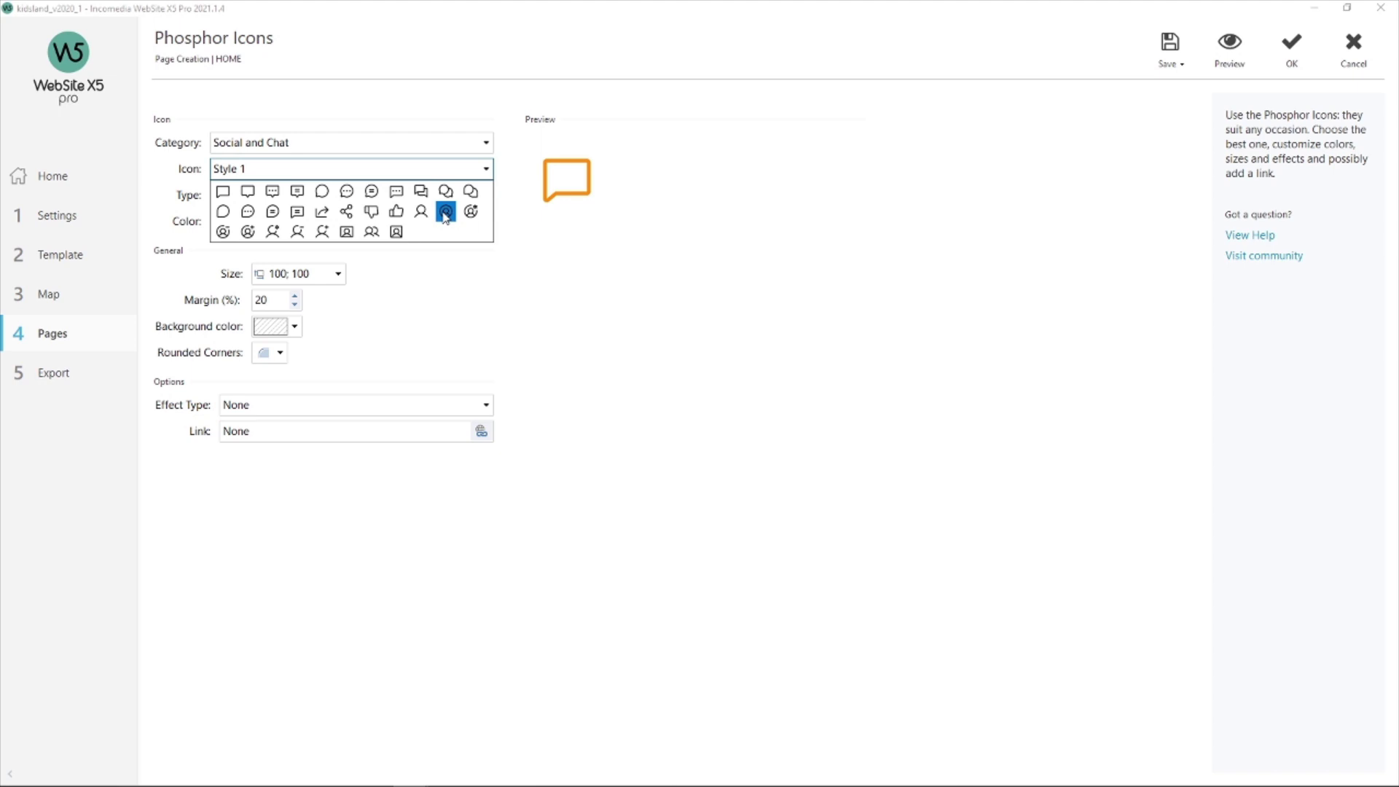
pyautogui.click(449, 219)
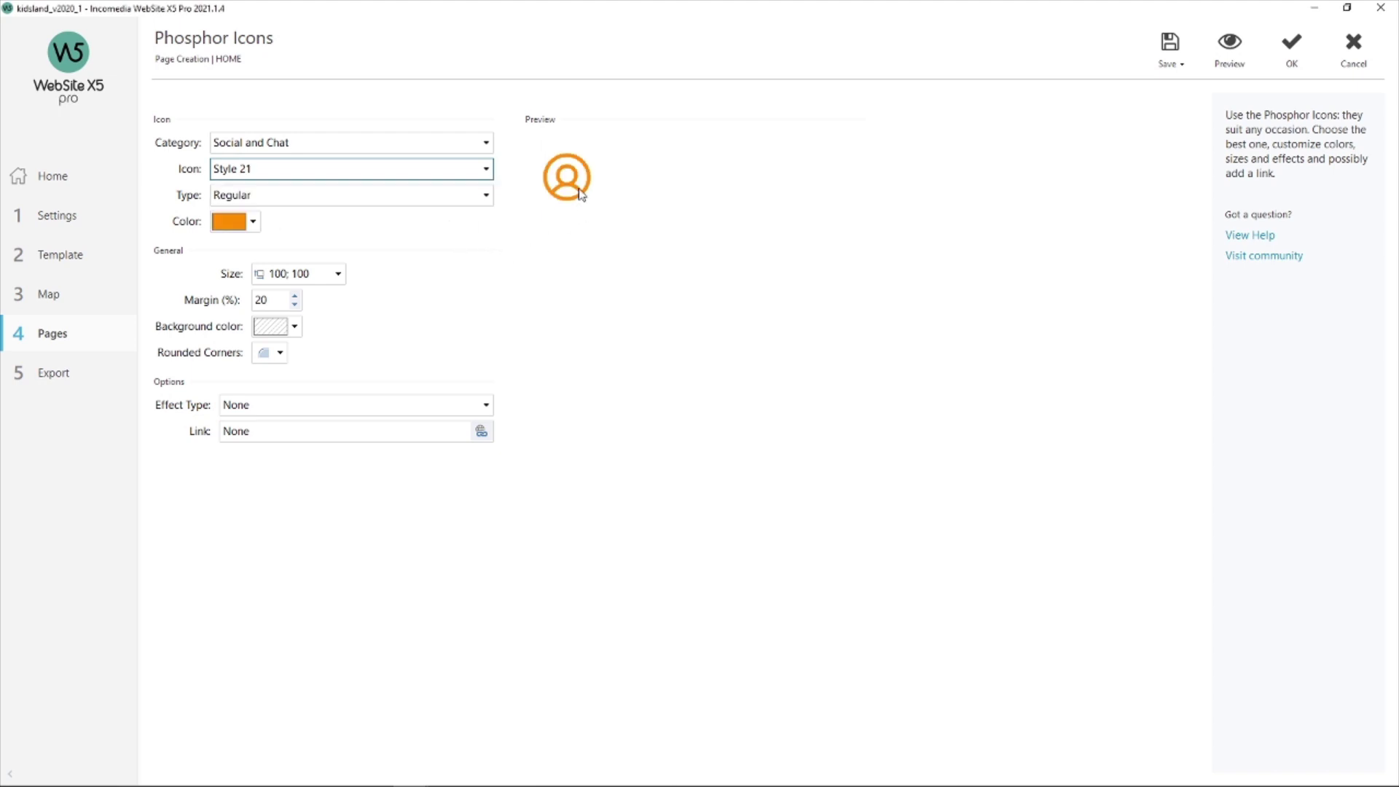
pyautogui.click(253, 222)
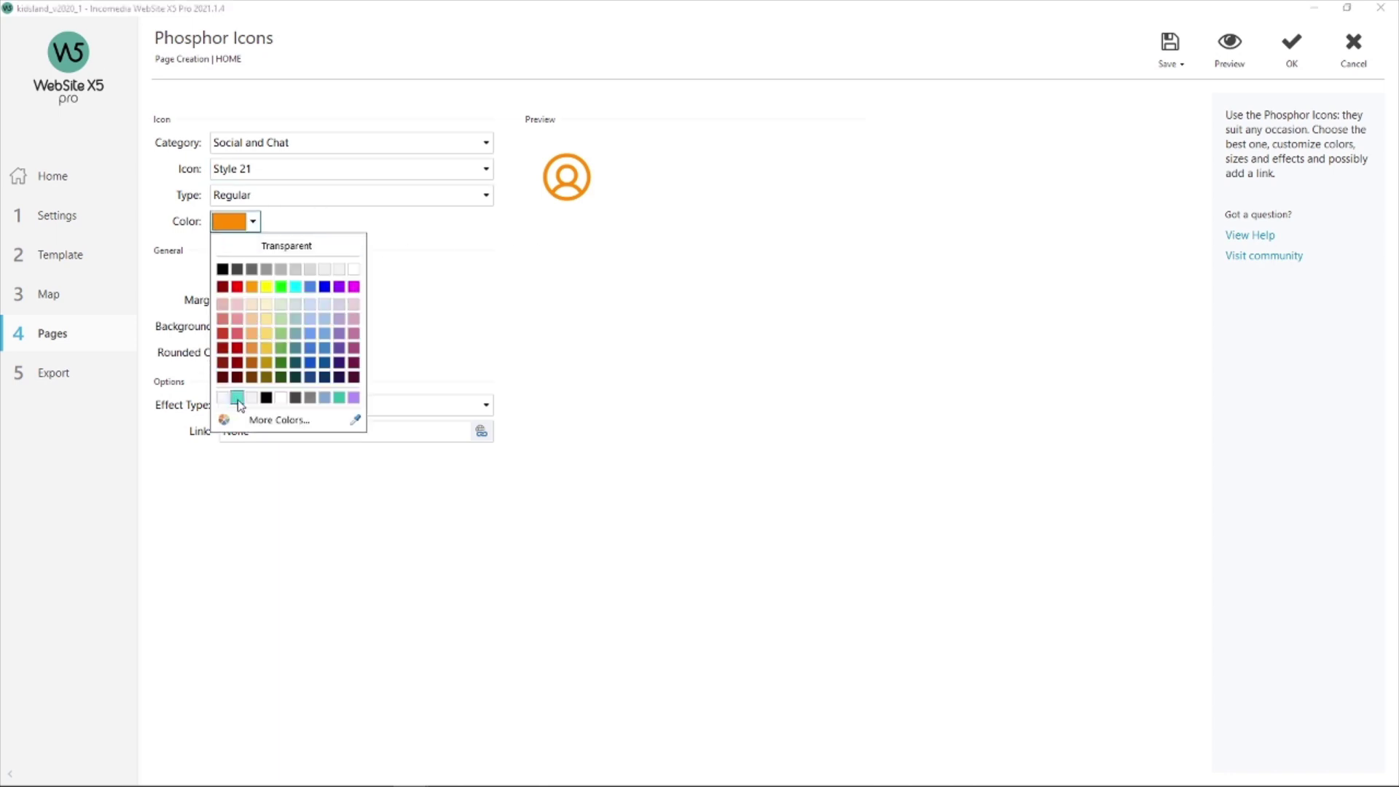
# - Colour the icon teal and try the Thin and Light line weights
pyautogui.click(236, 397)
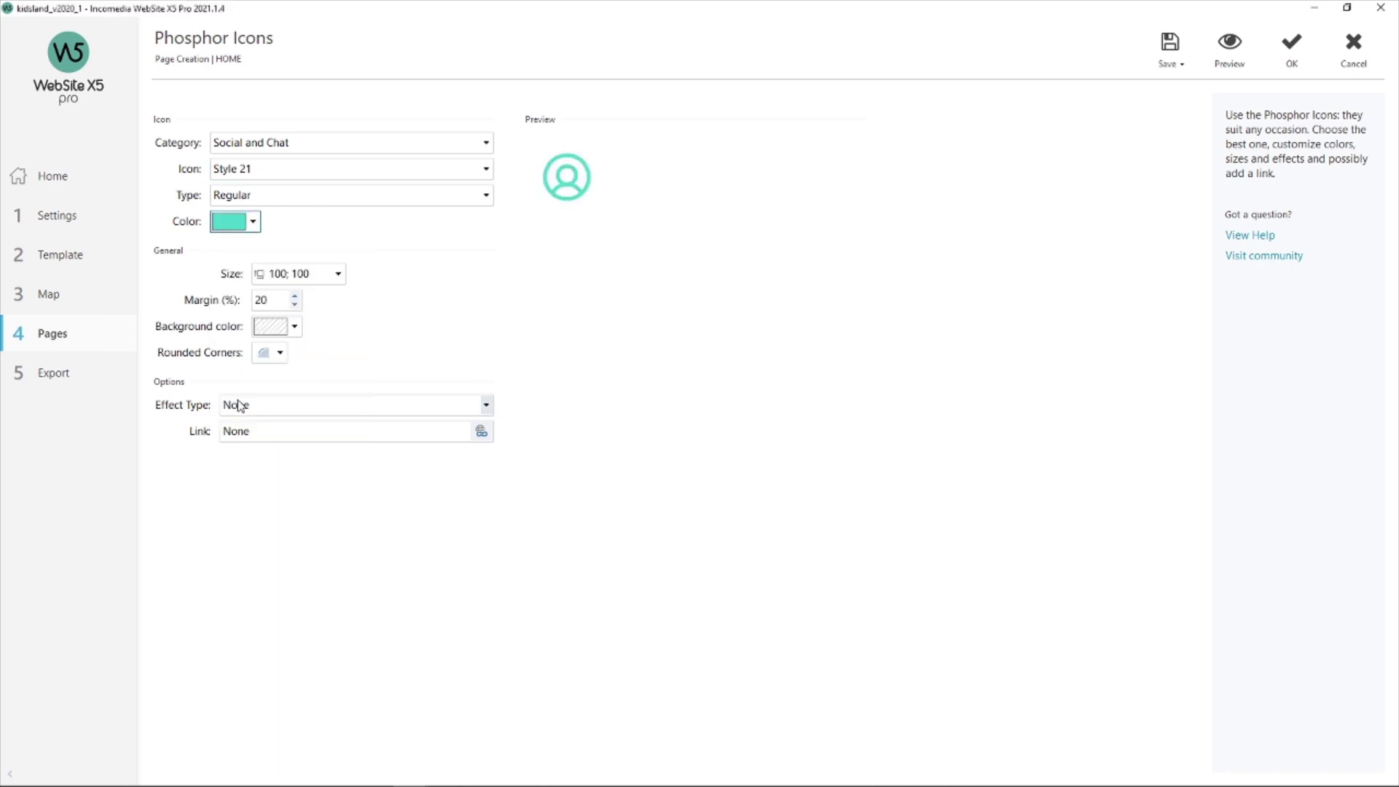
pyautogui.click(341, 202)
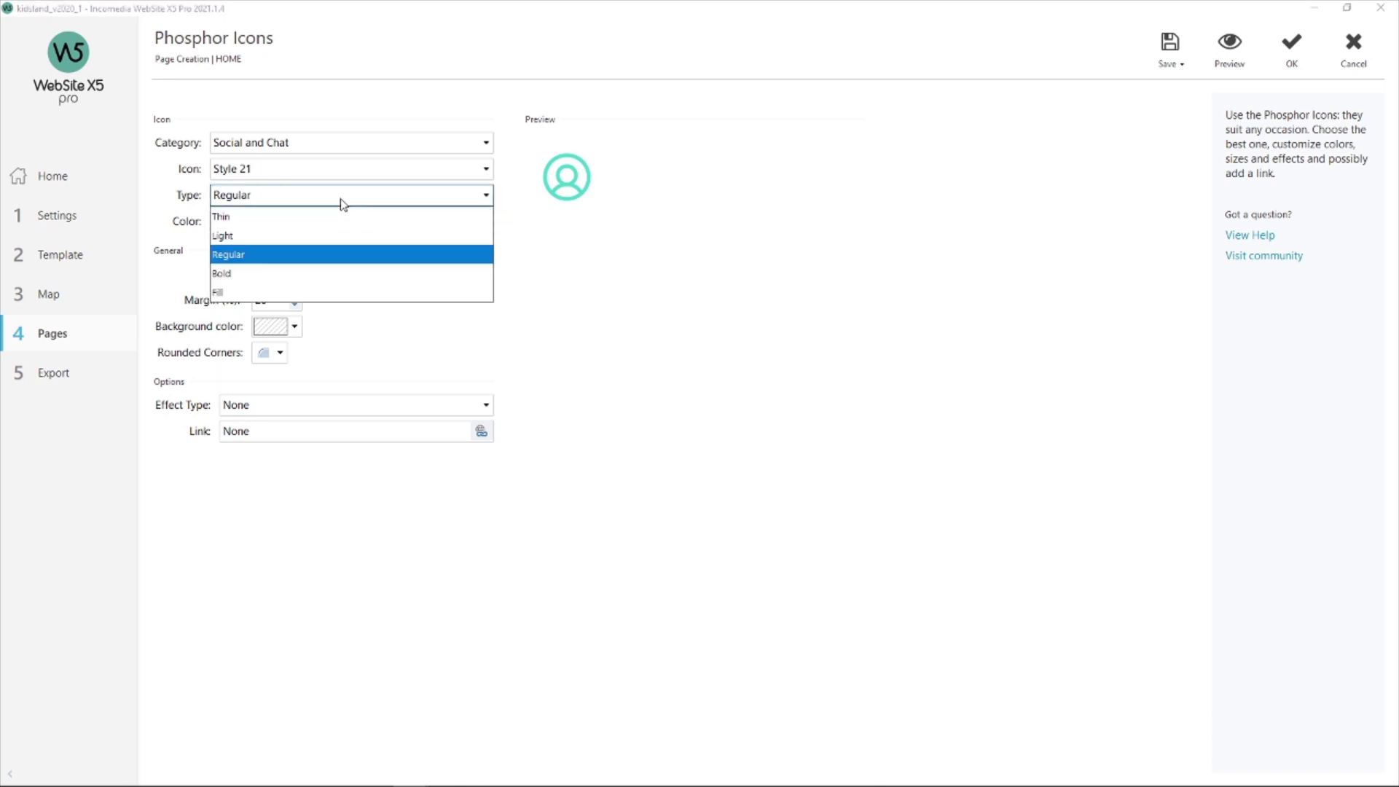
pyautogui.click(252, 218)
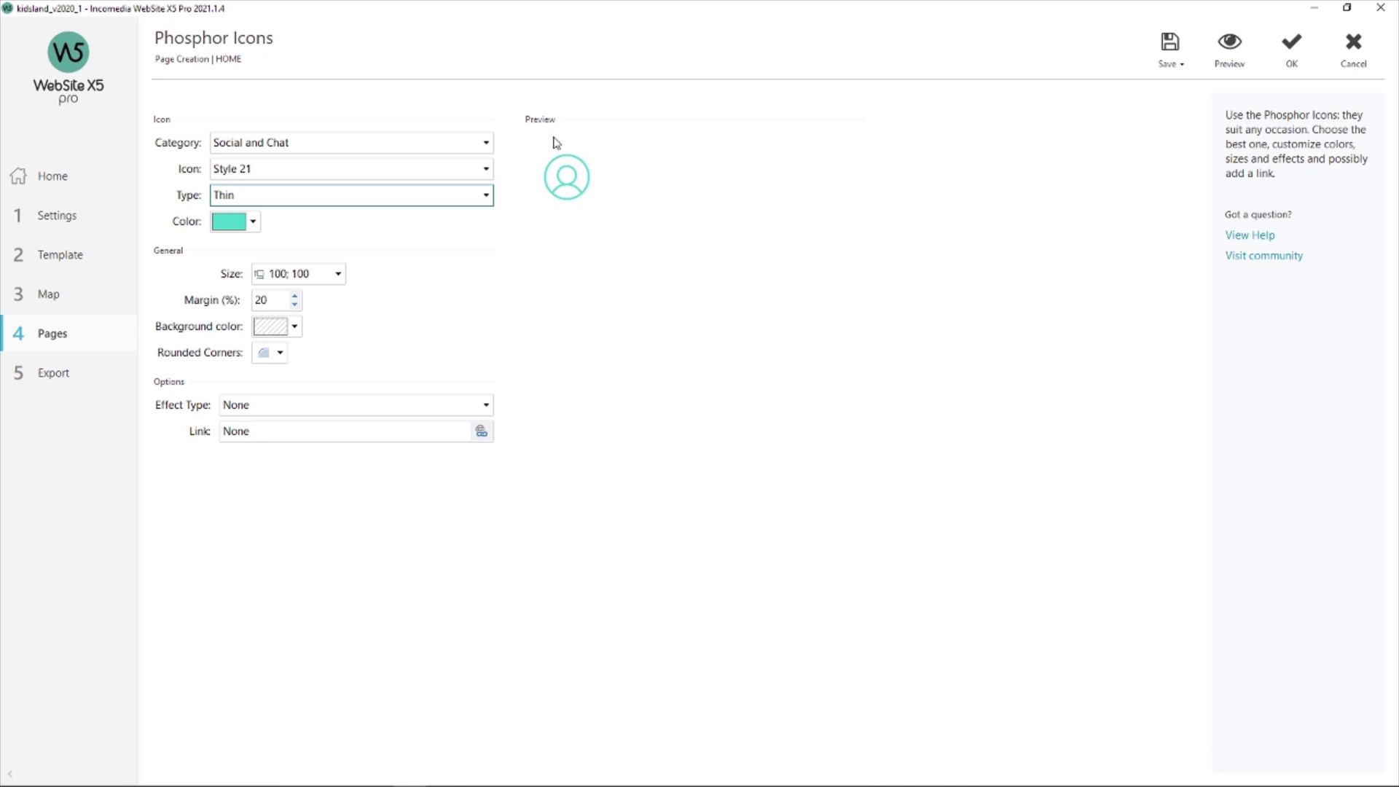
pyautogui.click(312, 196)
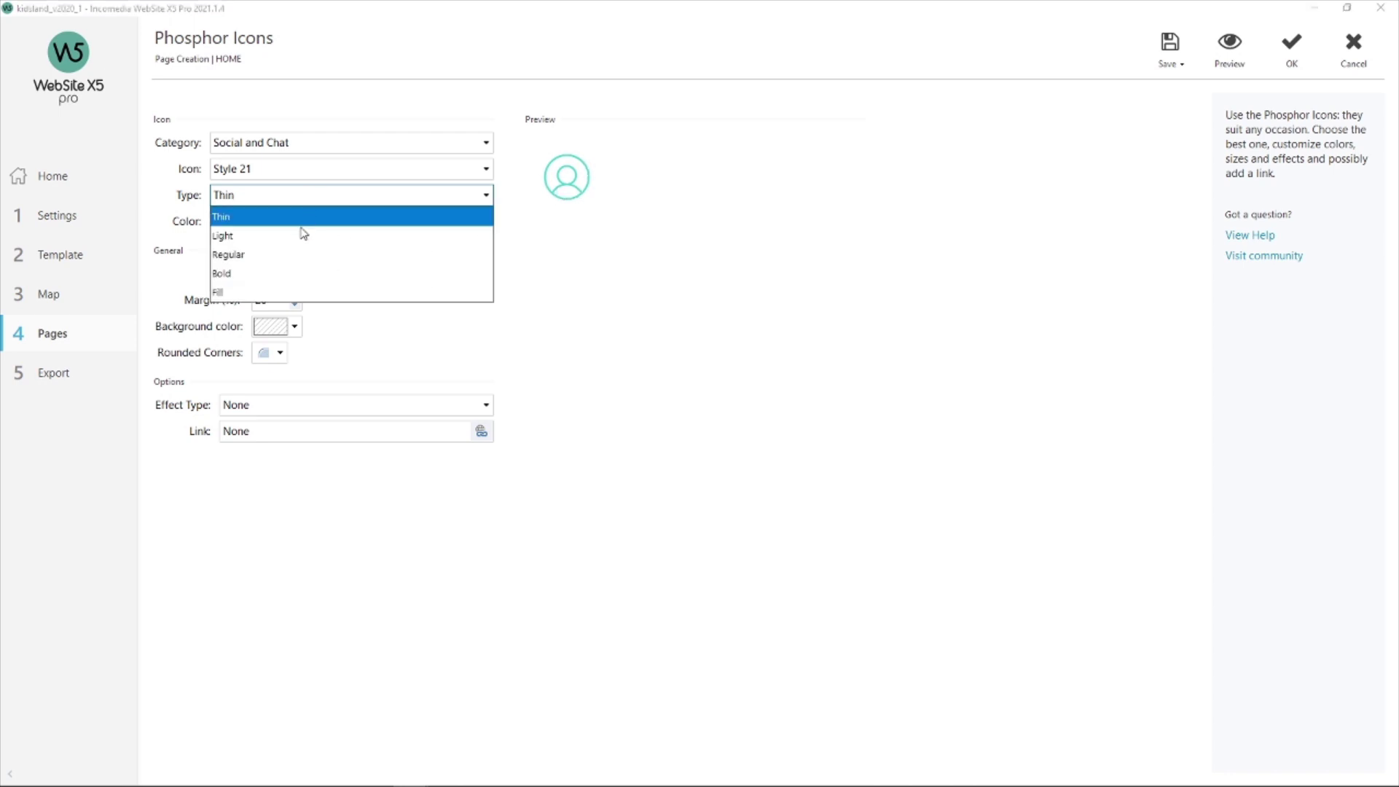
pyautogui.click(299, 235)
# - Compare Regular, Bold and Fill types, settling back on Regular
pyautogui.click(334, 196)
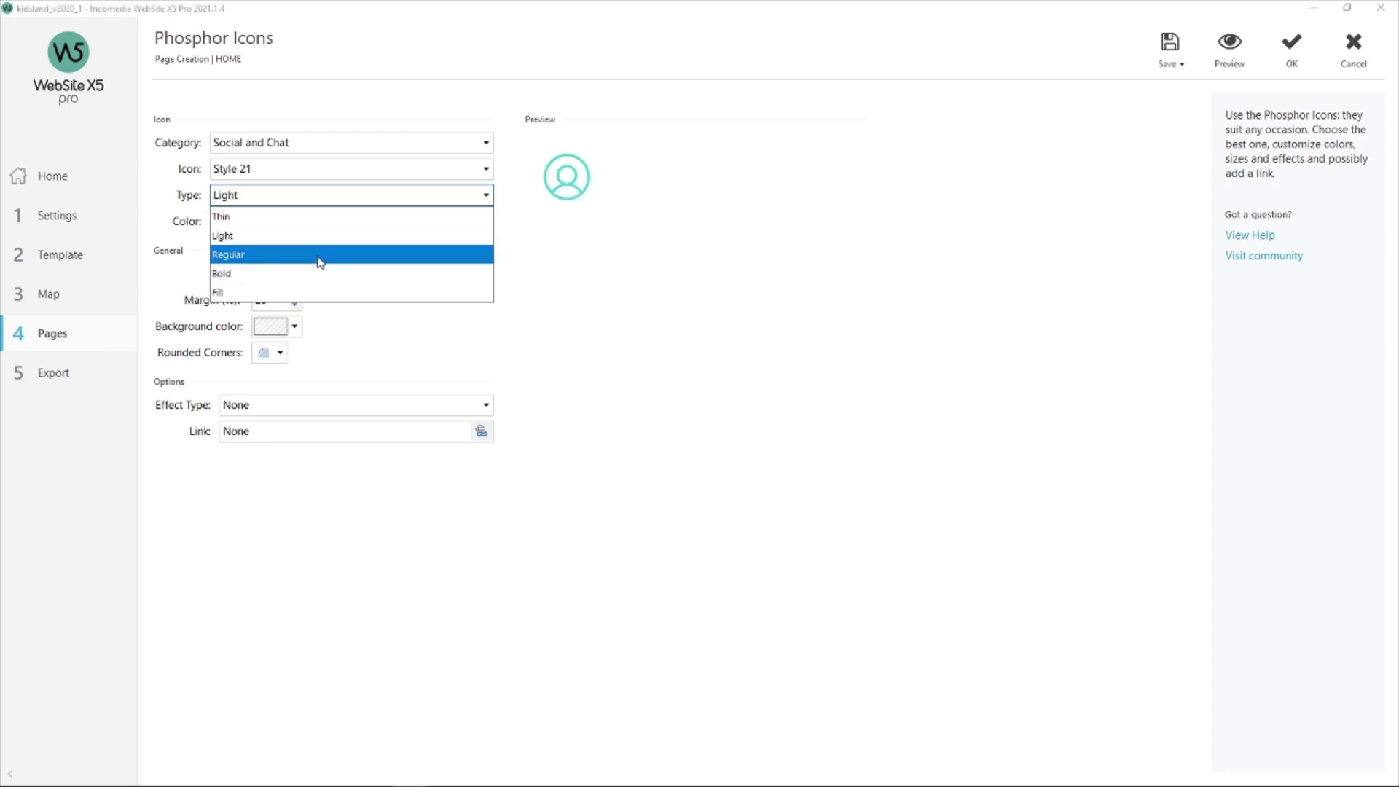
pyautogui.click(320, 262)
pyautogui.click(334, 199)
pyautogui.click(329, 275)
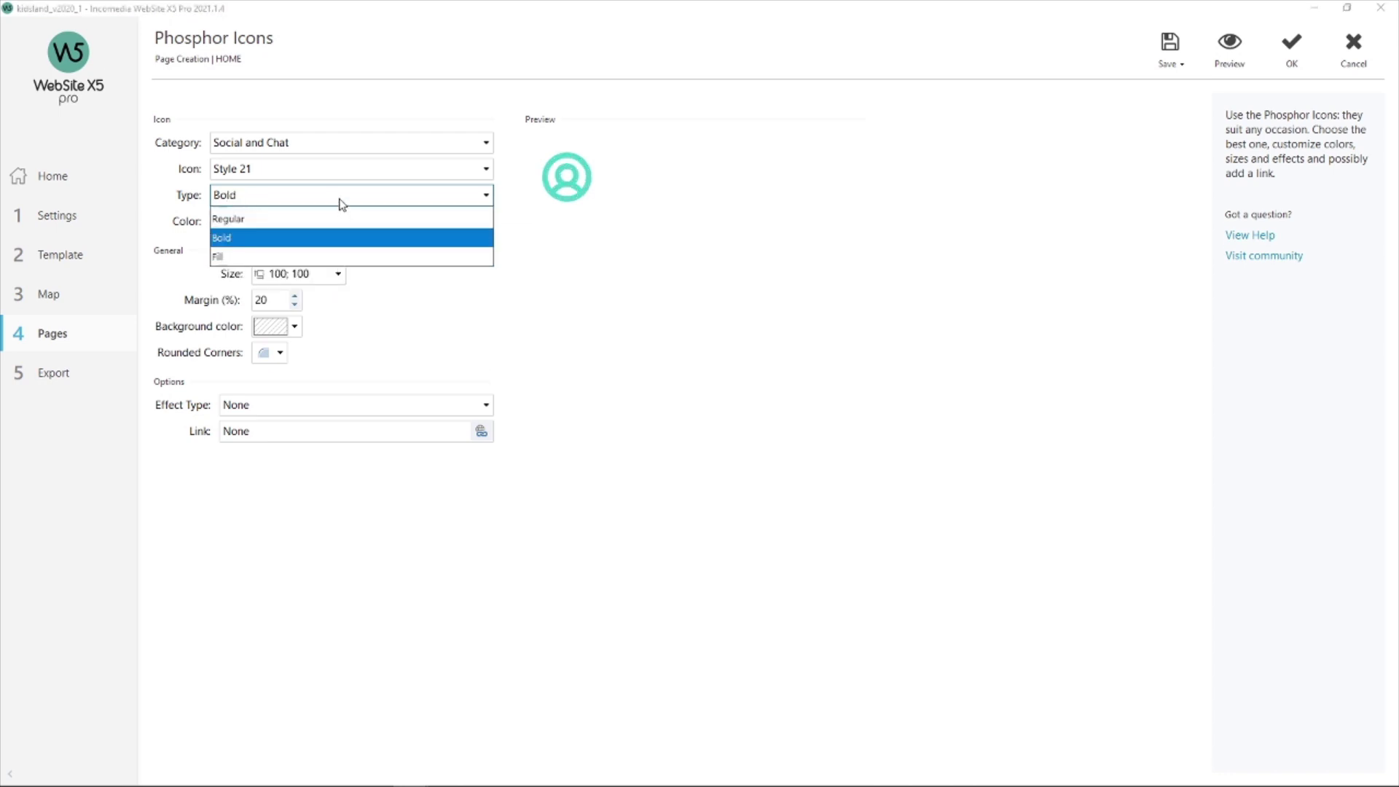
pyautogui.click(313, 292)
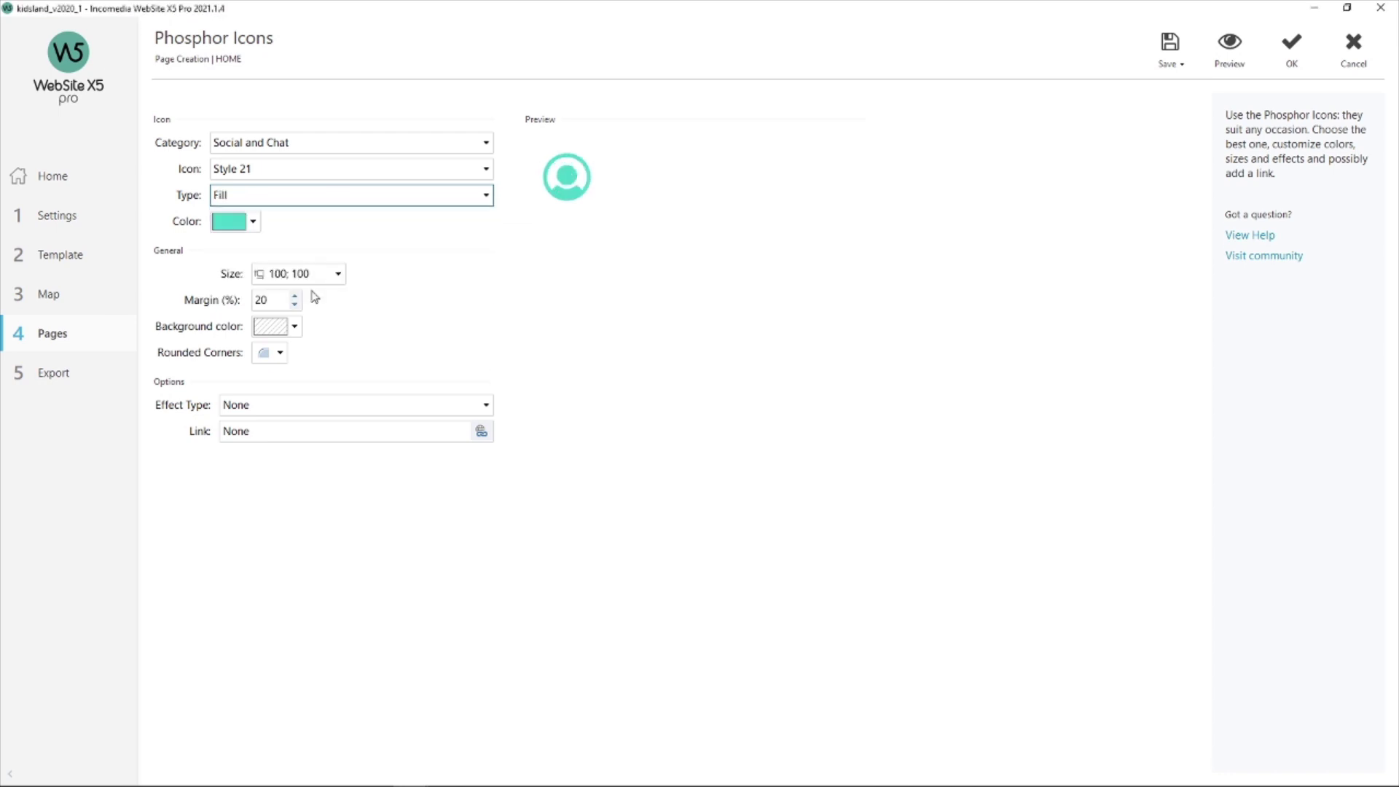
pyautogui.click(400, 196)
pyautogui.click(312, 256)
pyautogui.click(325, 282)
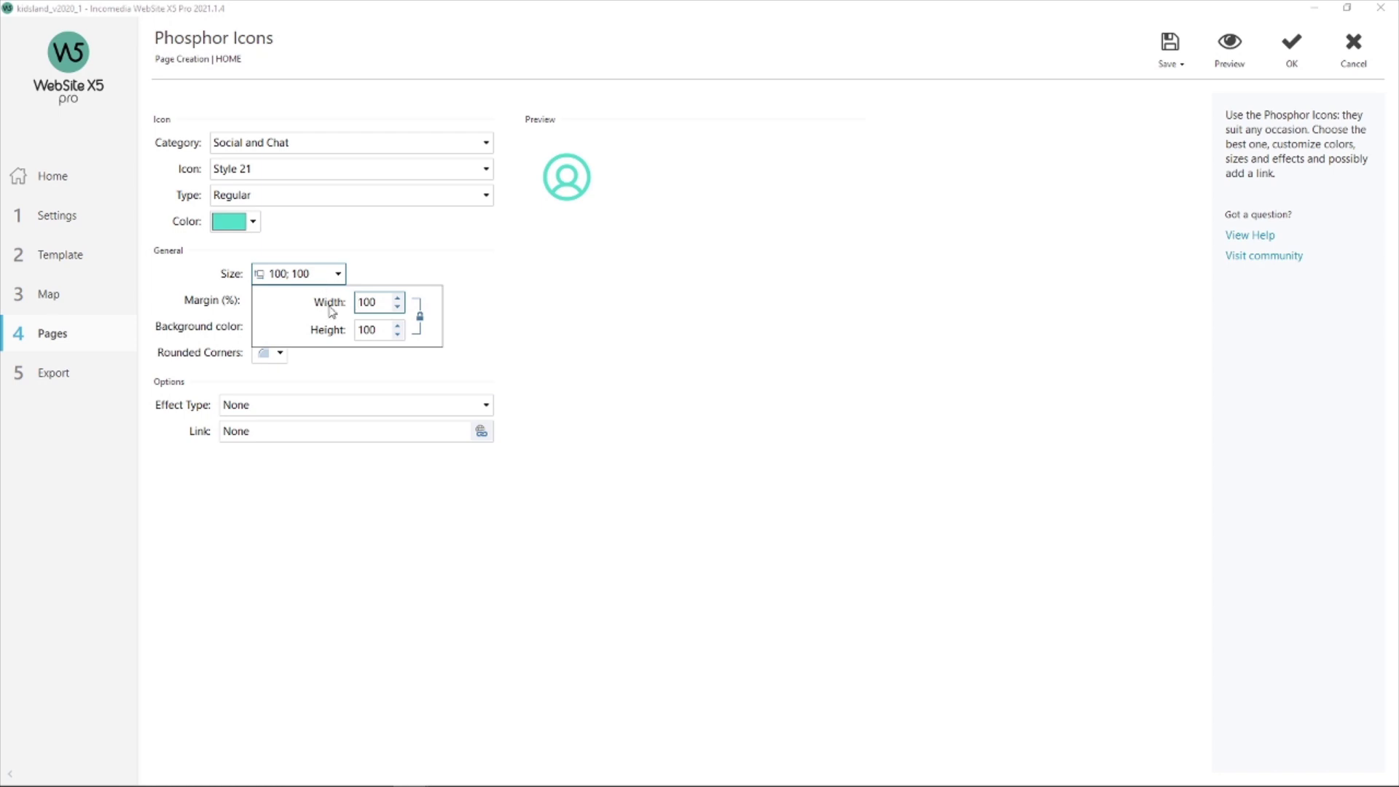
pyautogui.moveTo(379, 303); pyautogui.dragTo(333, 308)
pyautogui.write('200')
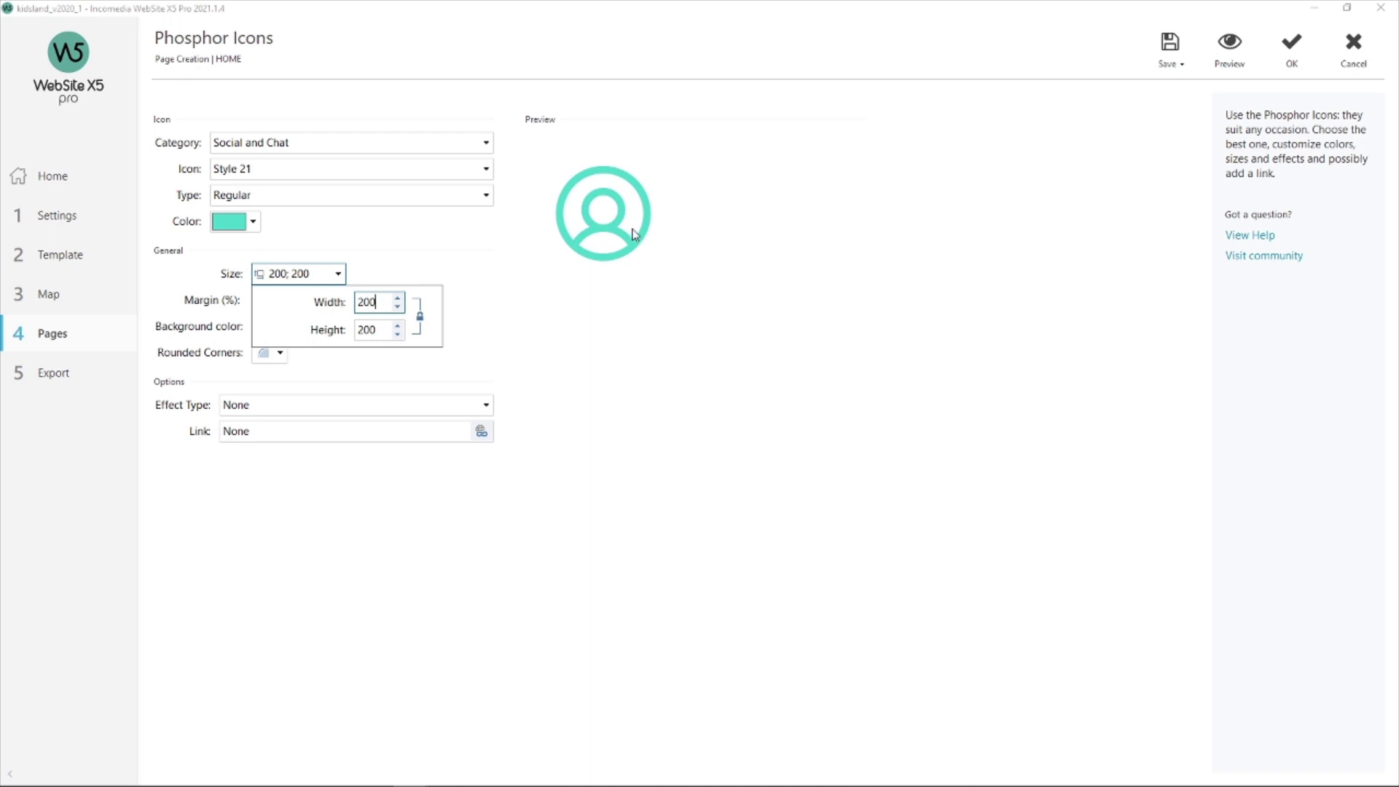
pyautogui.moveTo(386, 303); pyautogui.dragTo(334, 307)
pyautogui.write('50')
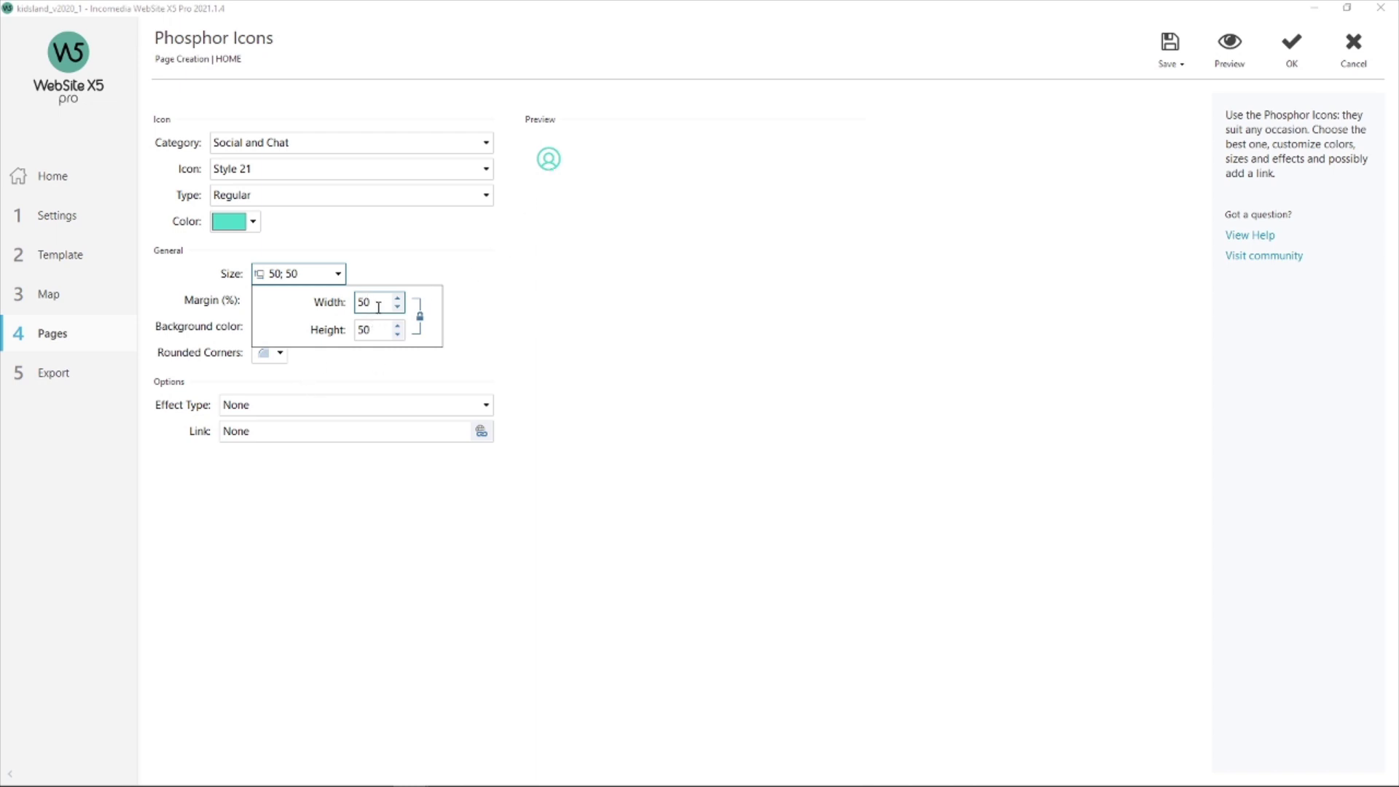
pyautogui.moveTo(378, 306); pyautogui.dragTo(350, 309)
pyautogui.write('100')
pyautogui.click(396, 251)
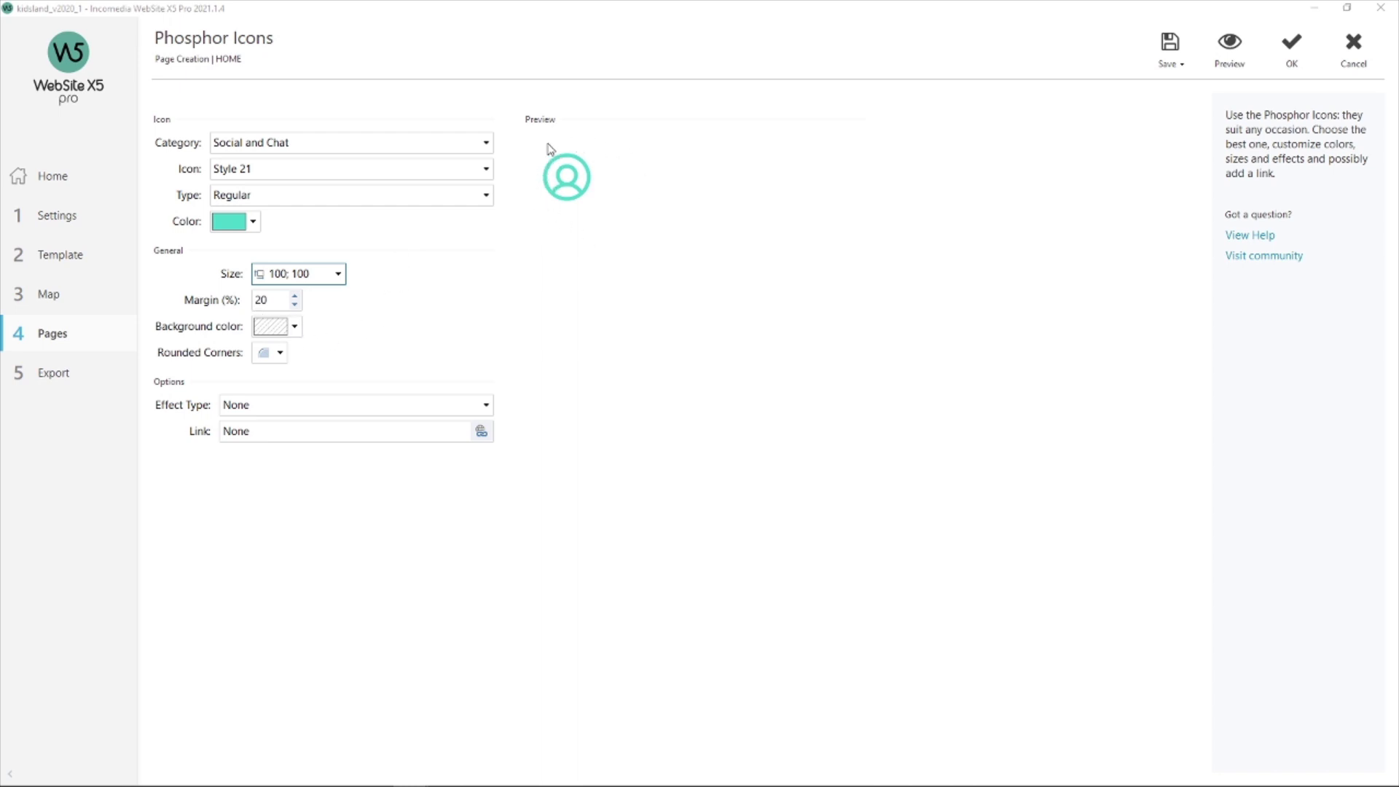
pyautogui.click(295, 327)
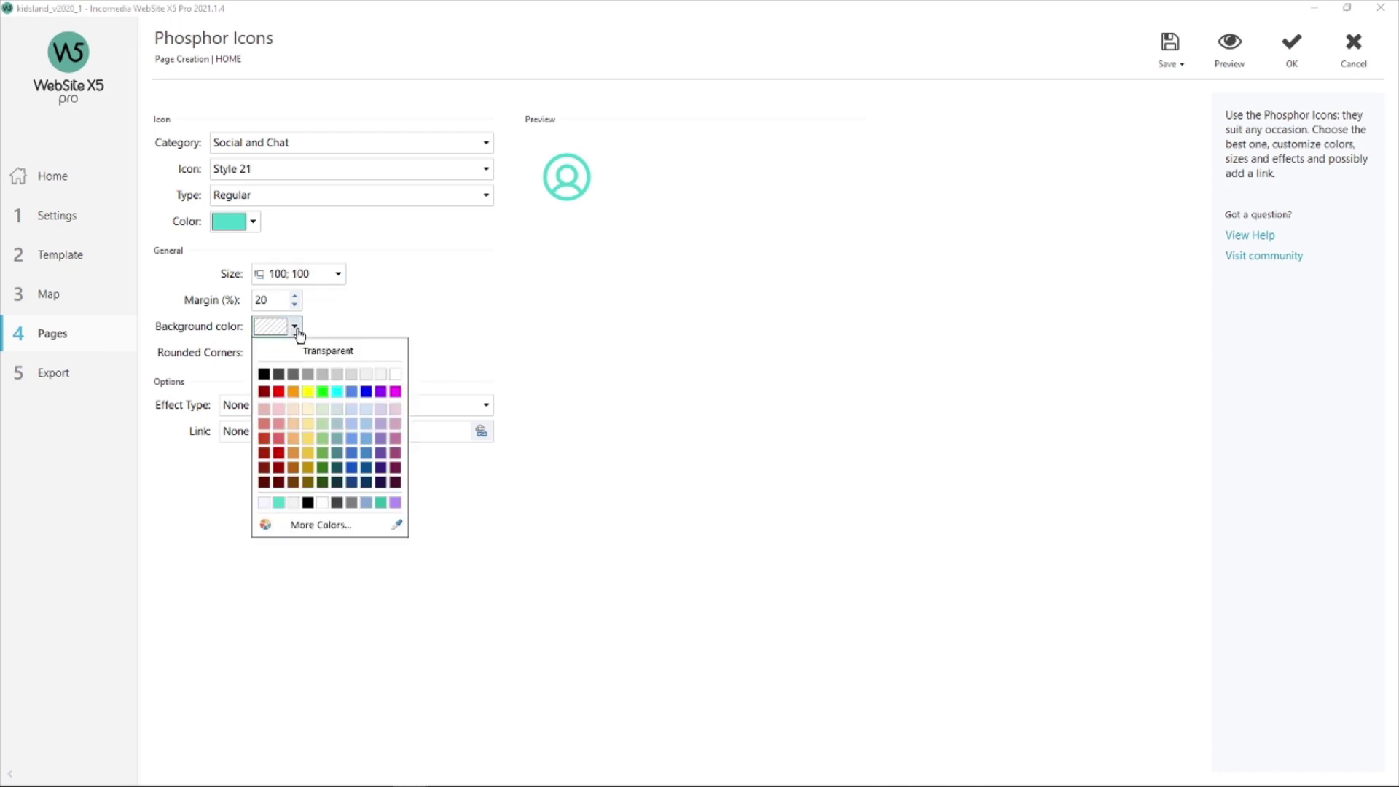
pyautogui.click(264, 375)
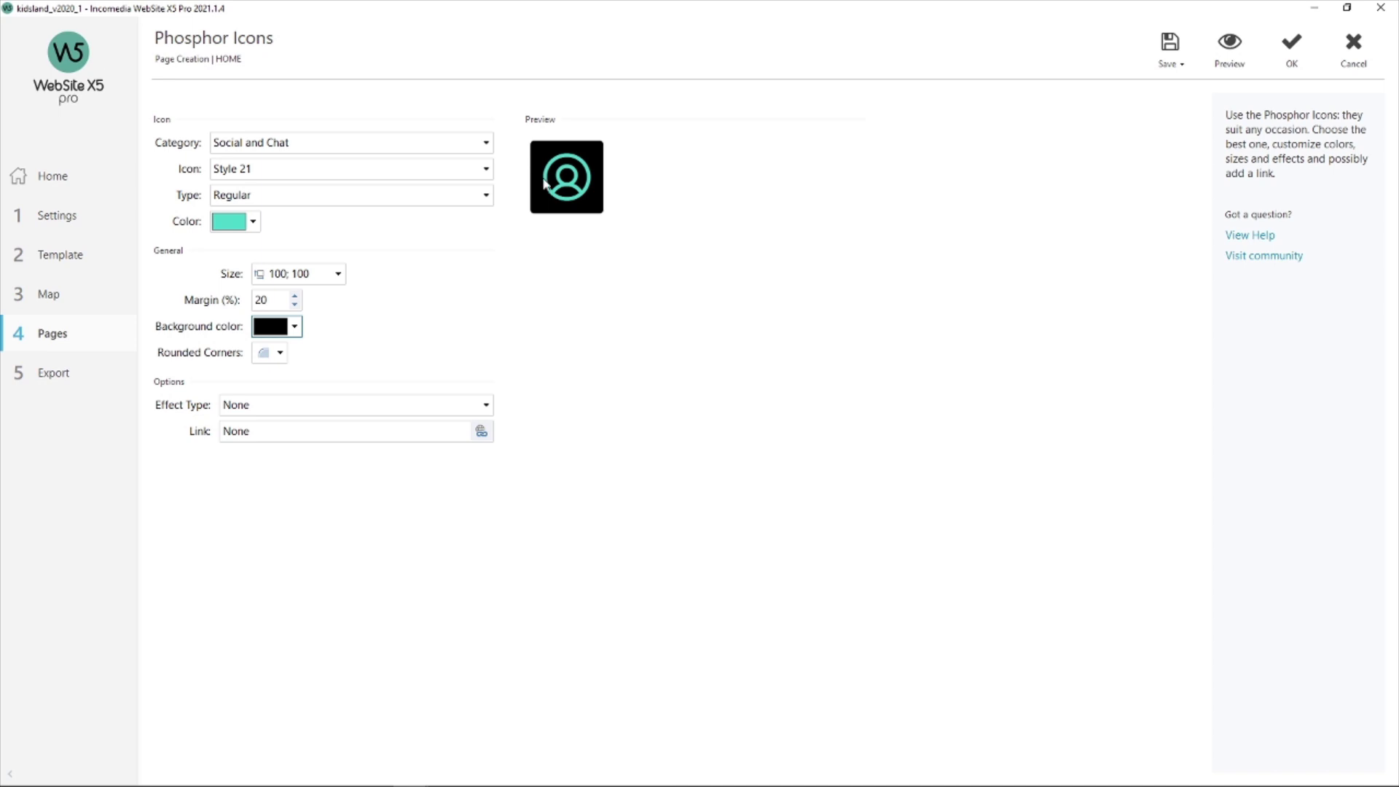
pyautogui.moveTo(271, 300); pyautogui.dragTo(248, 299)
pyautogui.write('50')
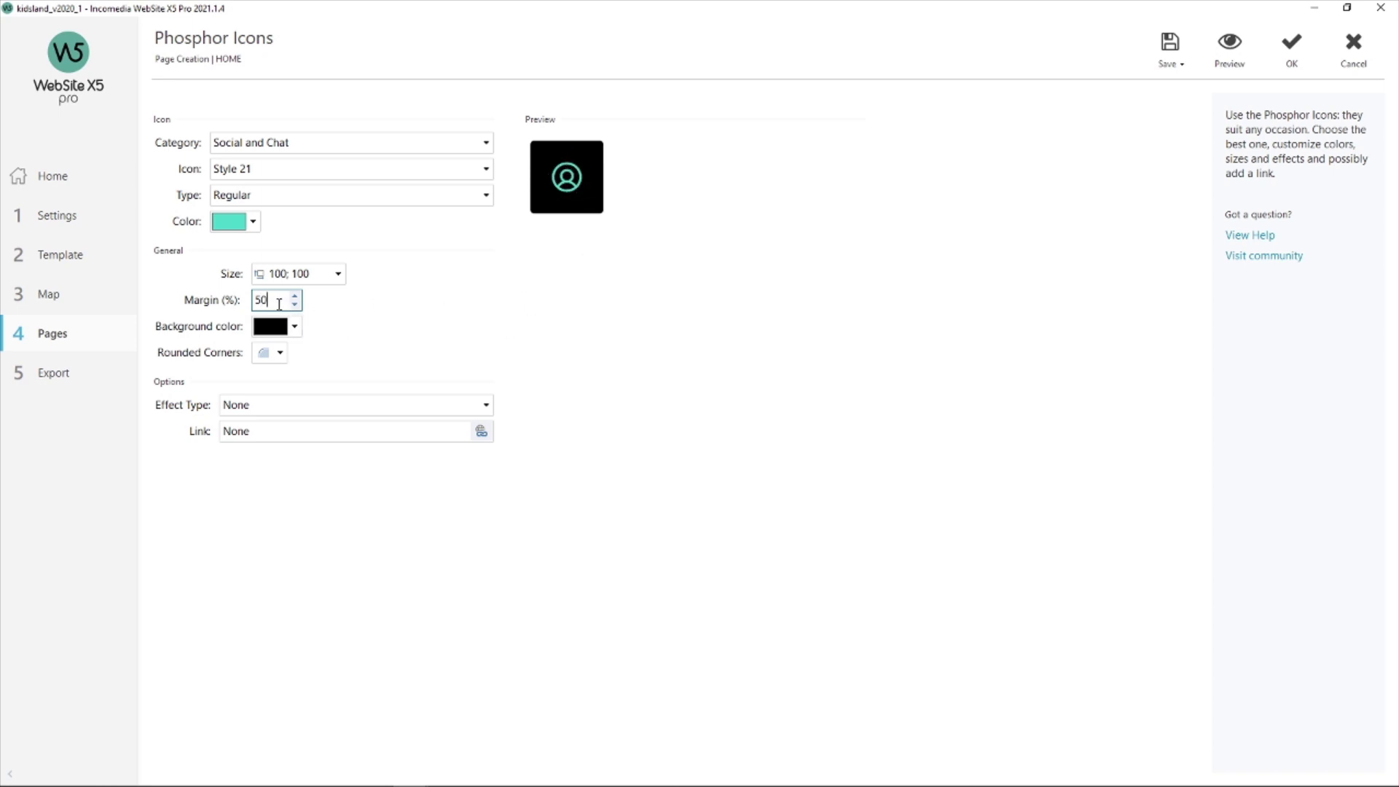
pyautogui.moveTo(279, 301); pyautogui.dragTo(244, 302)
pyautogui.write('0')
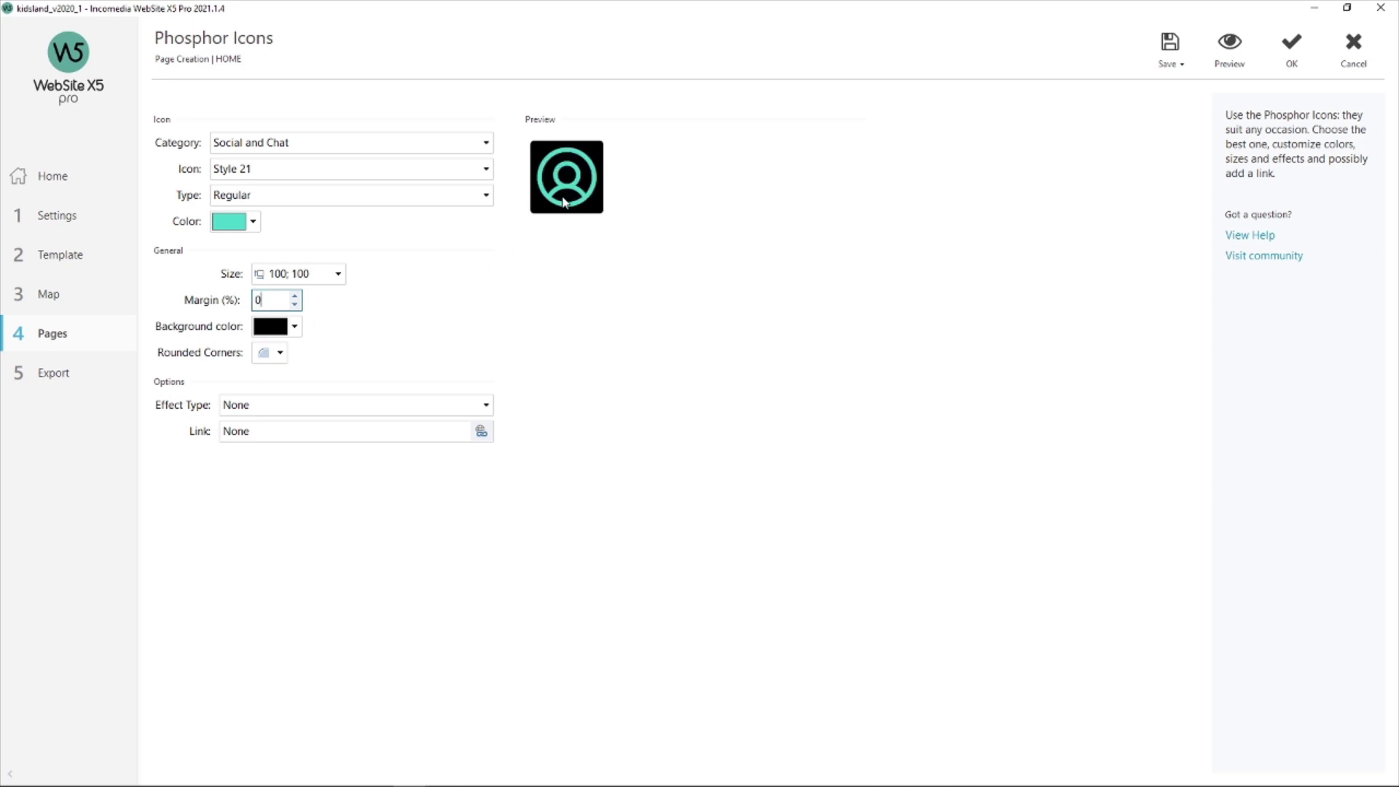
pyautogui.doubleClick(259, 300)
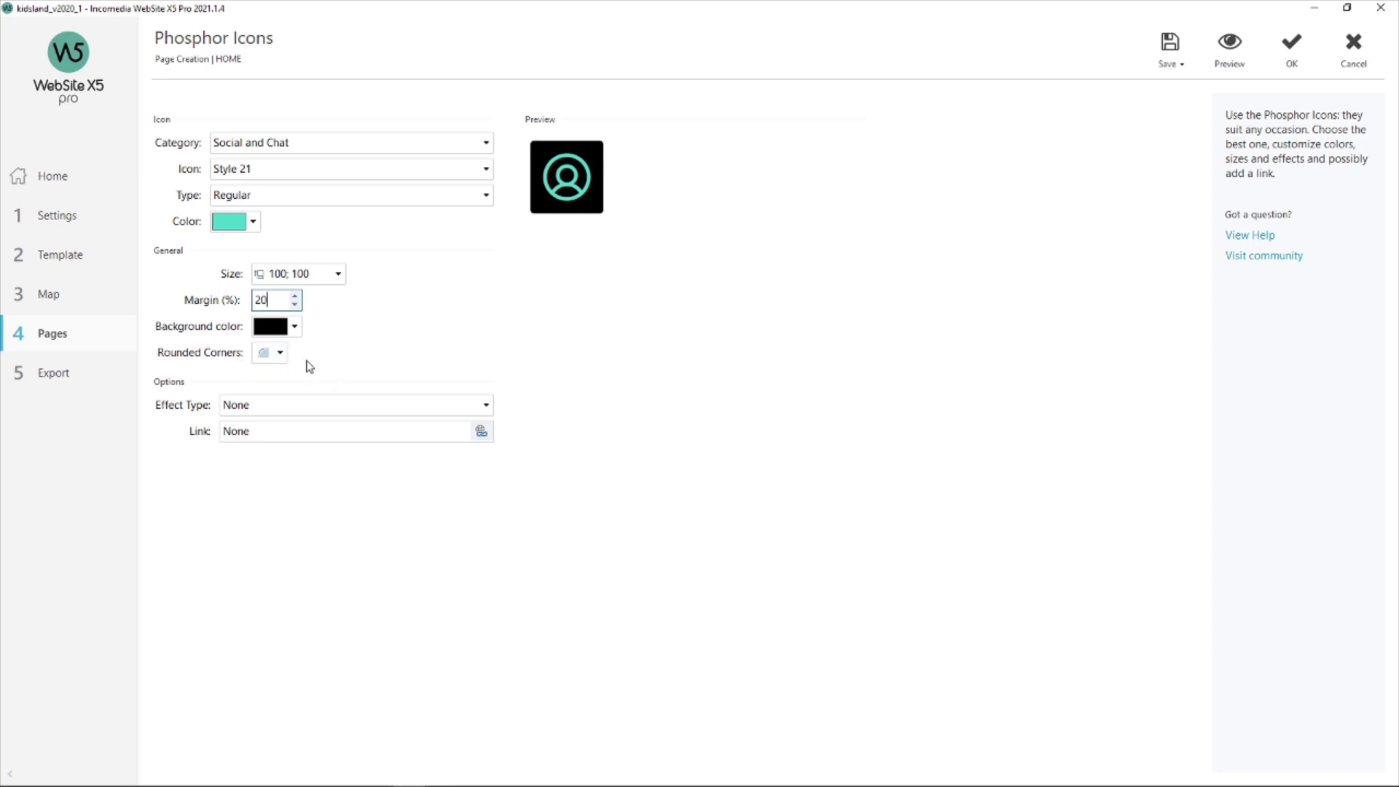
# - Set the Rounded Corners All Corners radius to 0
pyautogui.click(280, 353)
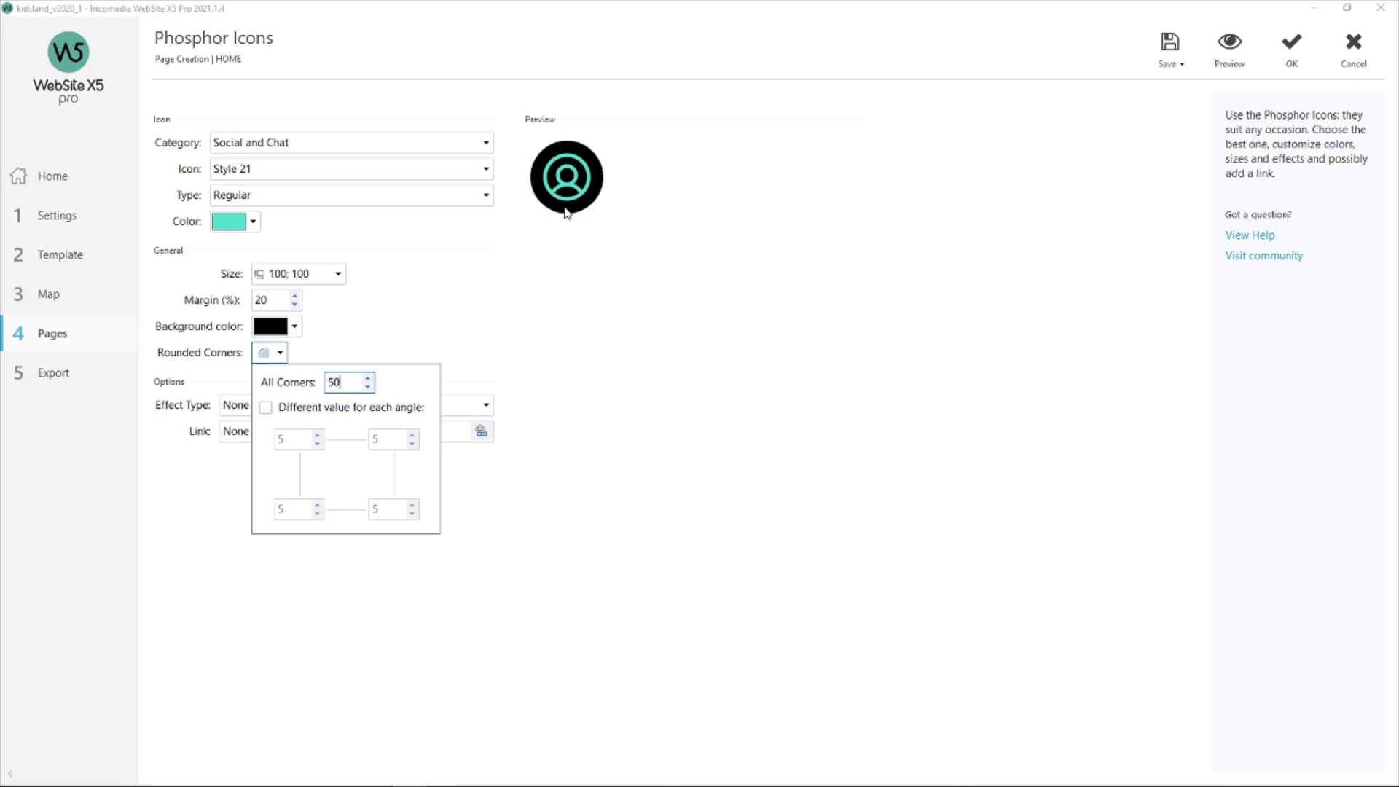
pyautogui.moveTo(344, 382); pyautogui.dragTo(305, 386)
pyautogui.write('0')
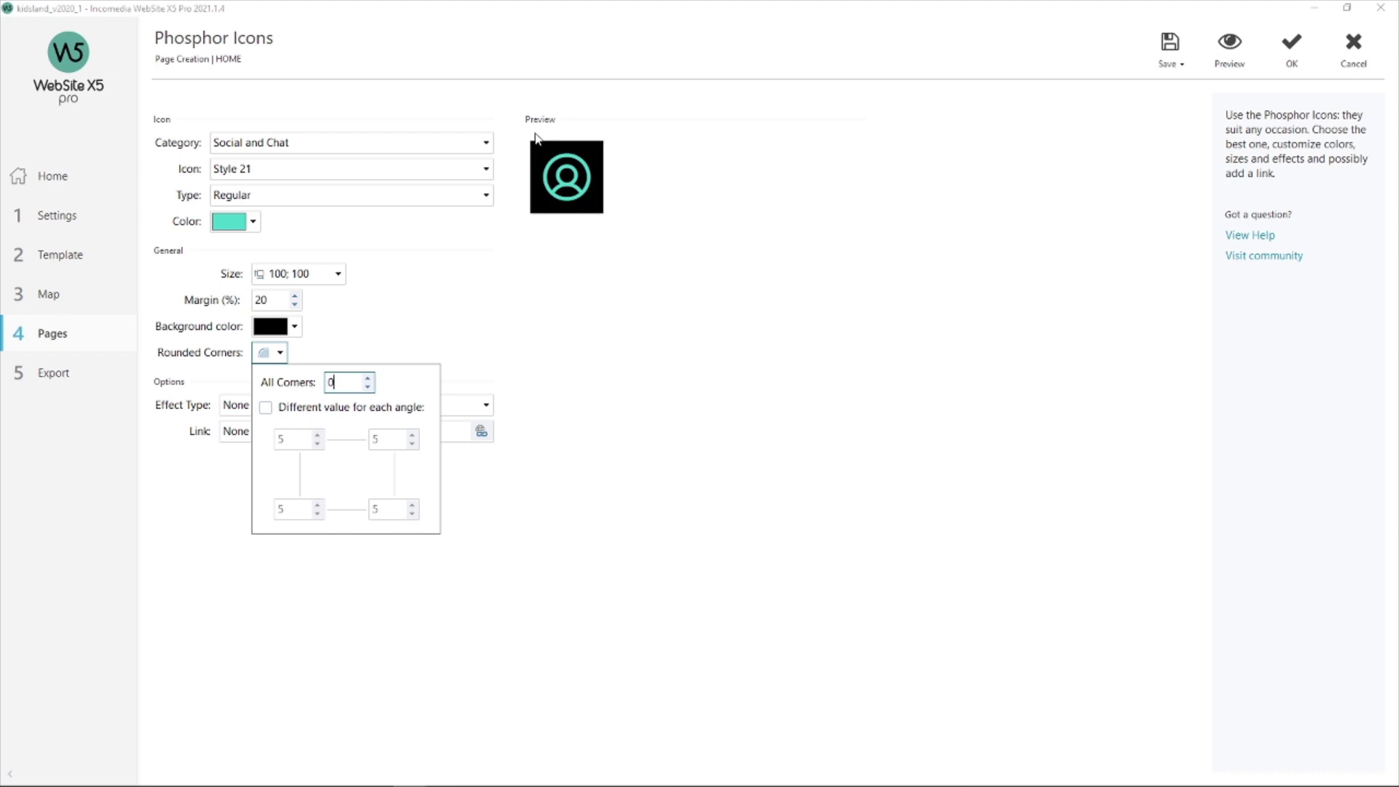
pyautogui.click(296, 329)
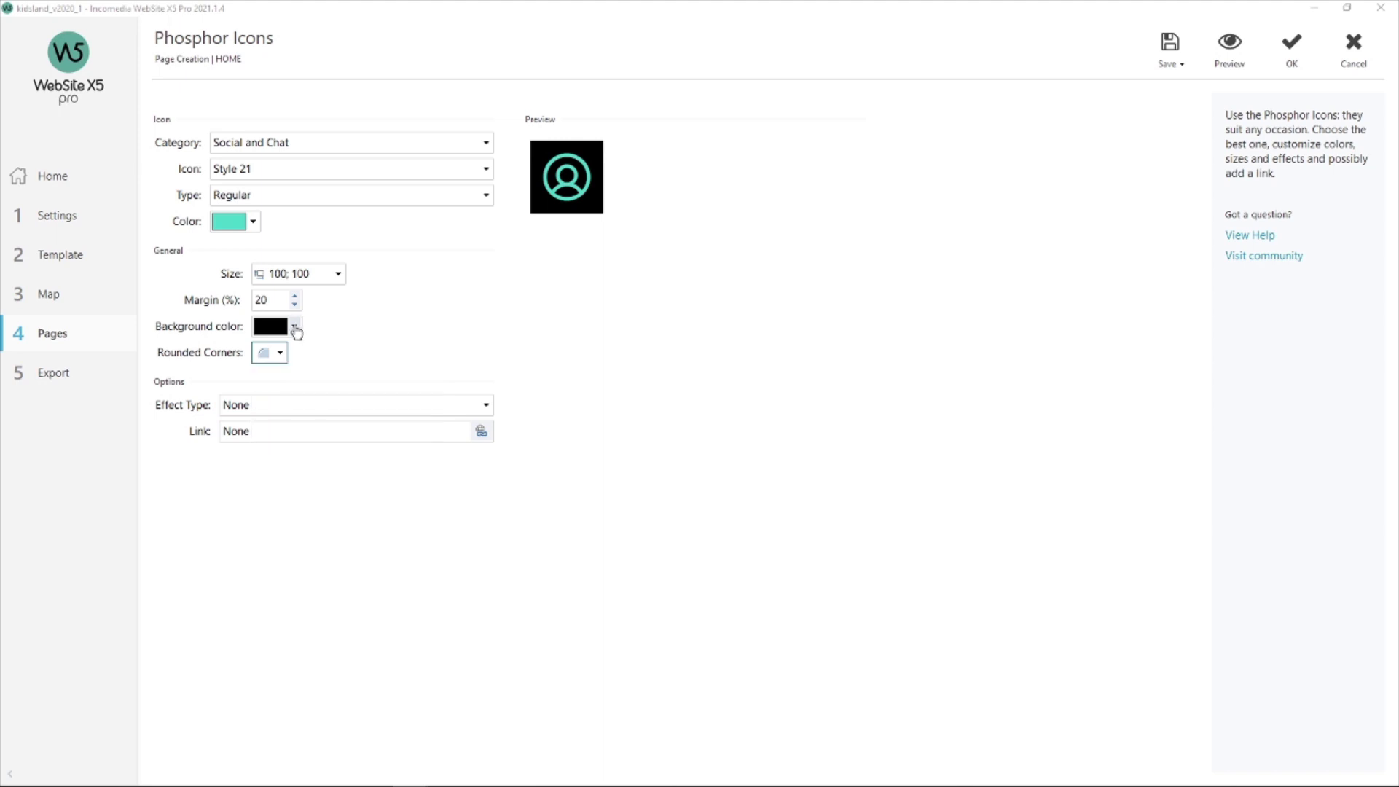
# - Make the icon background transparent and the icon colour black
pyautogui.click(296, 330)
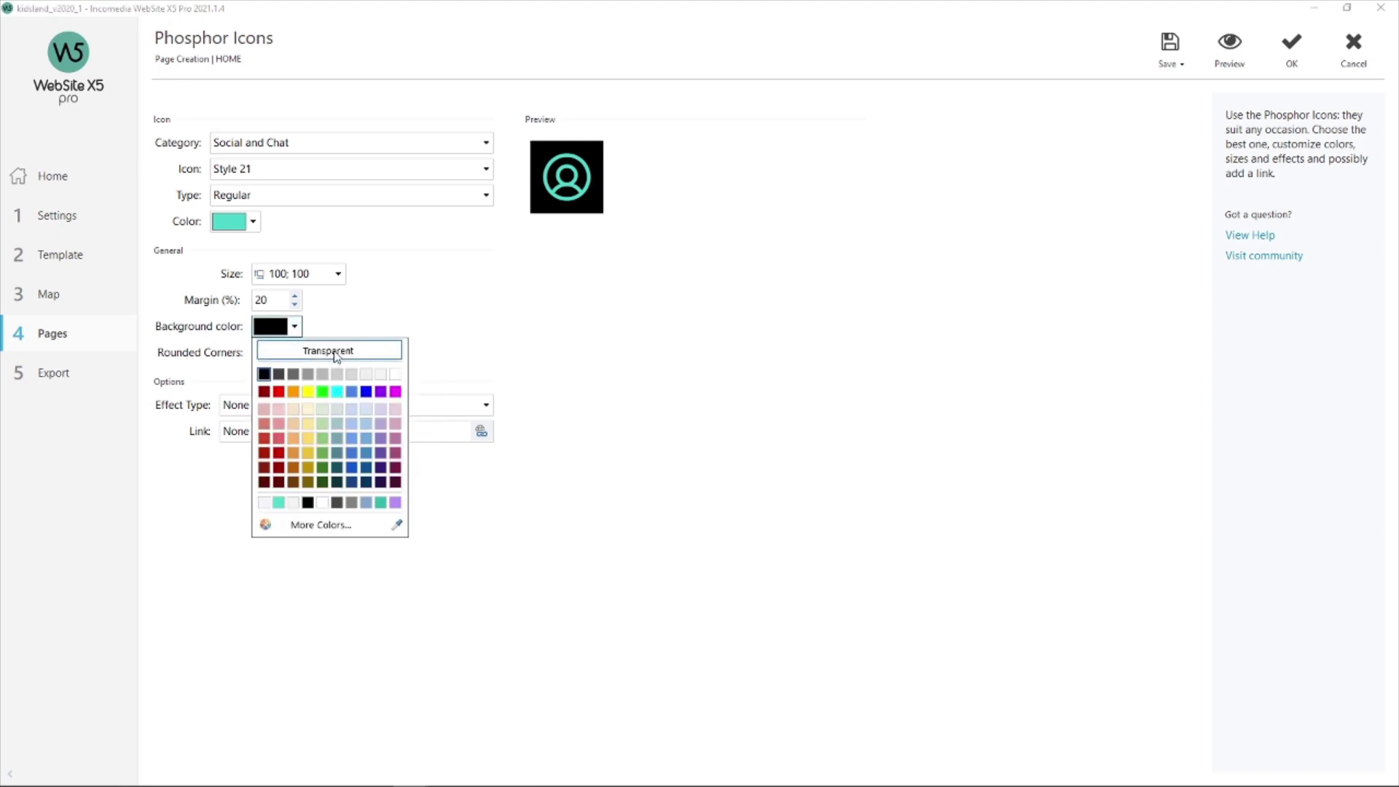
pyautogui.click(335, 352)
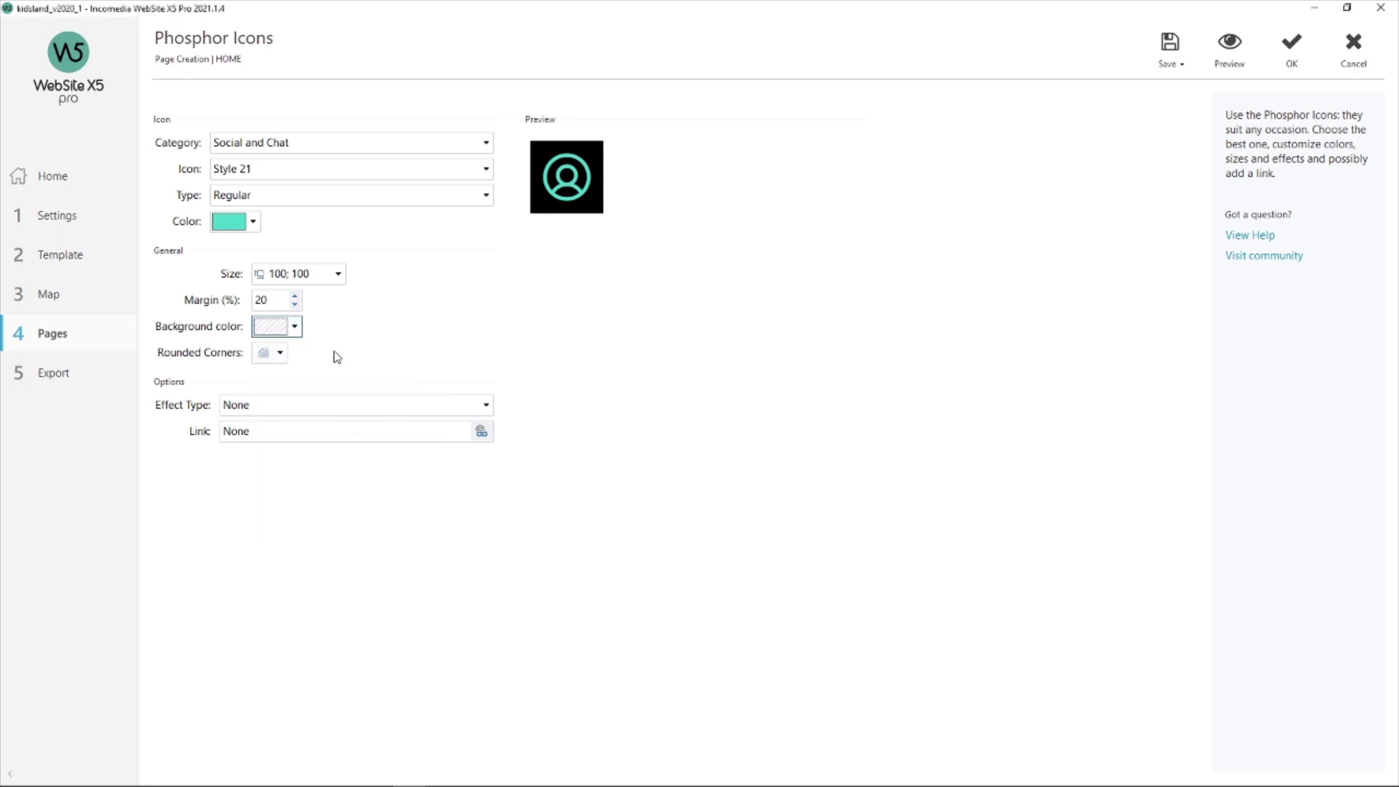
pyautogui.click(260, 223)
pyautogui.click(222, 272)
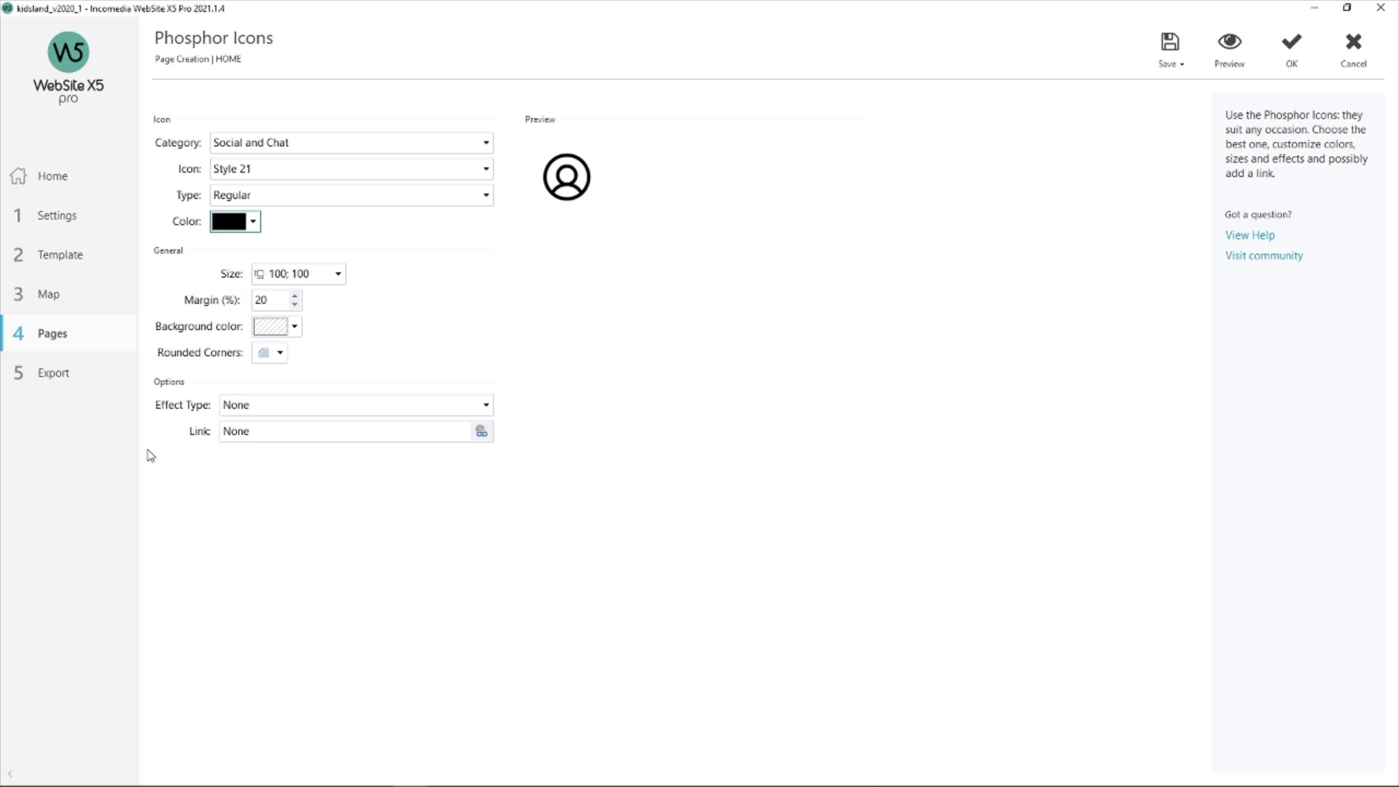
pyautogui.click(324, 408)
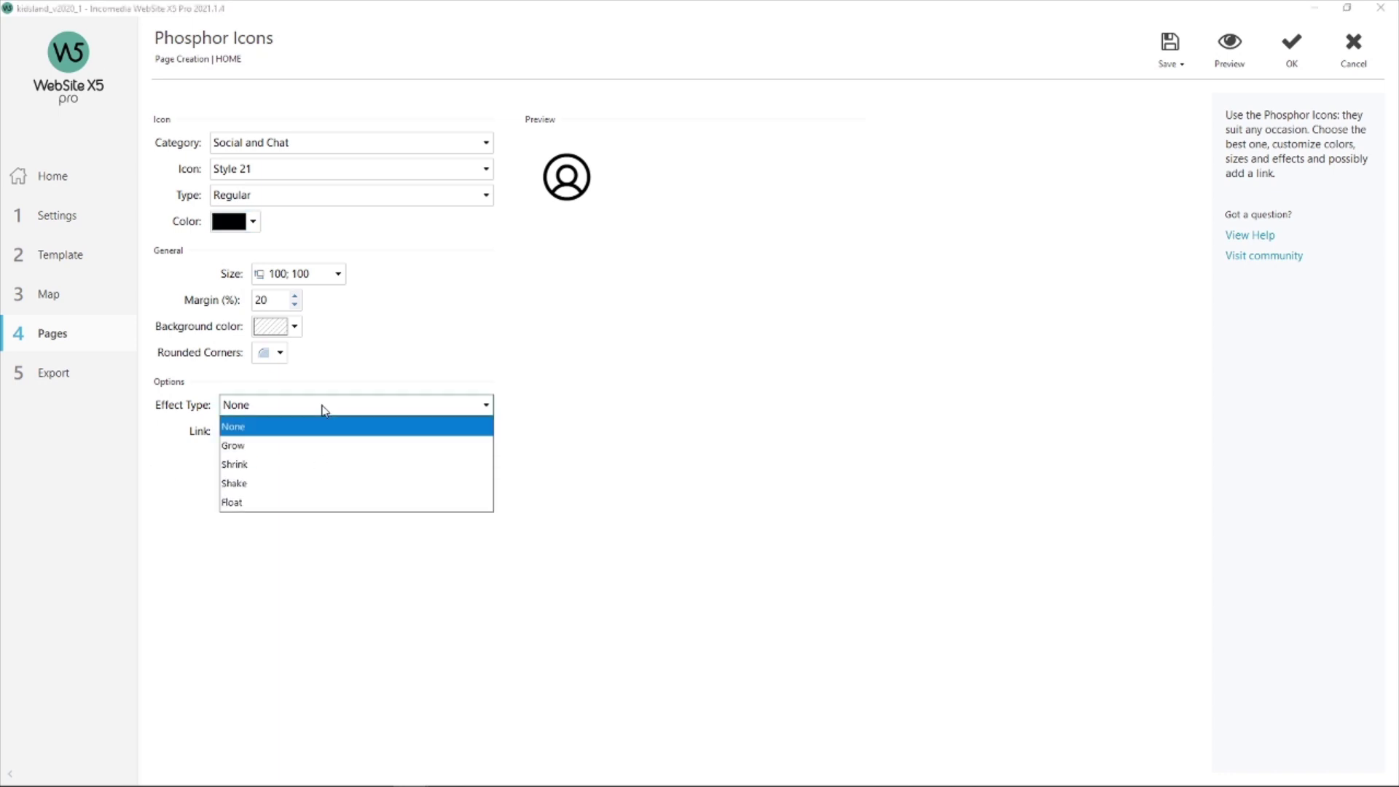
pyautogui.click(264, 445)
pyautogui.click(281, 406)
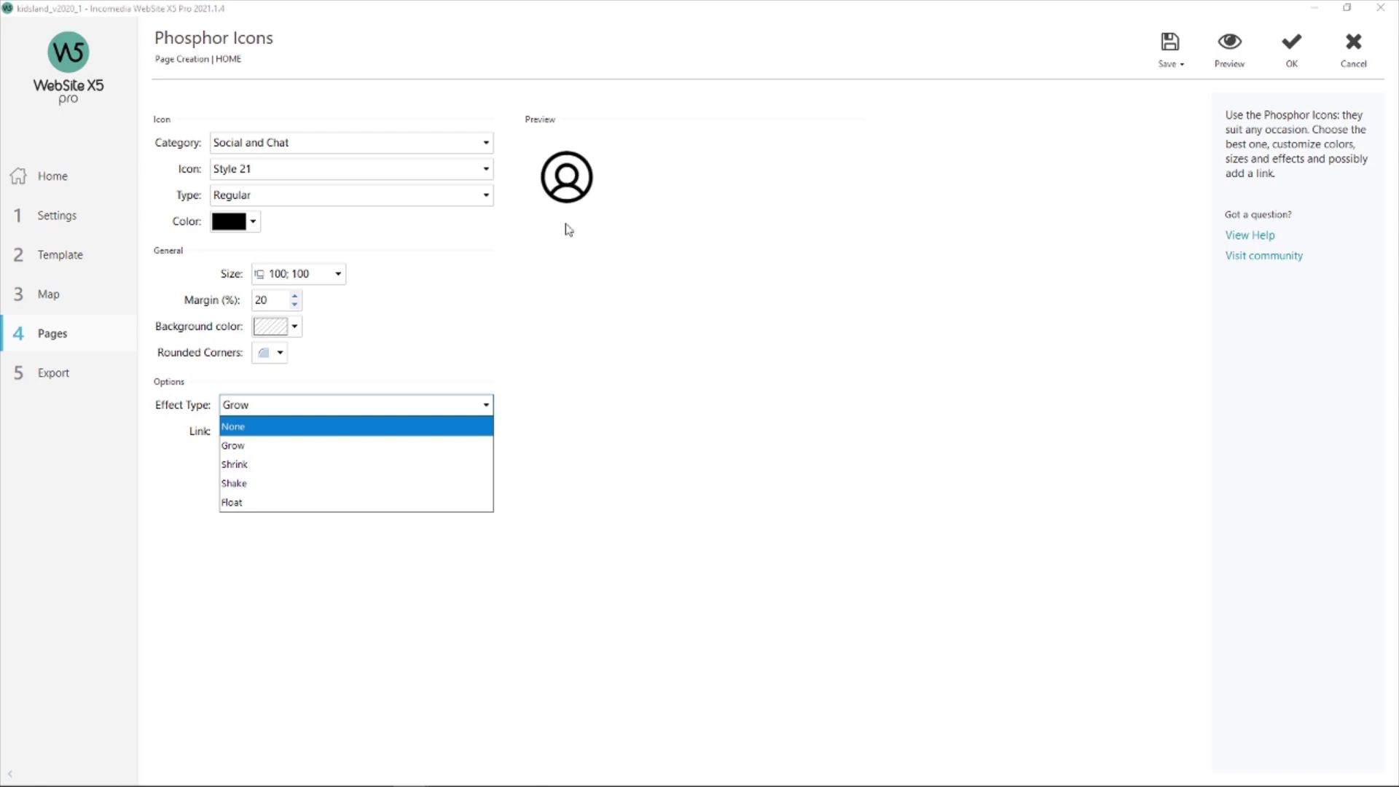
pyautogui.click(245, 464)
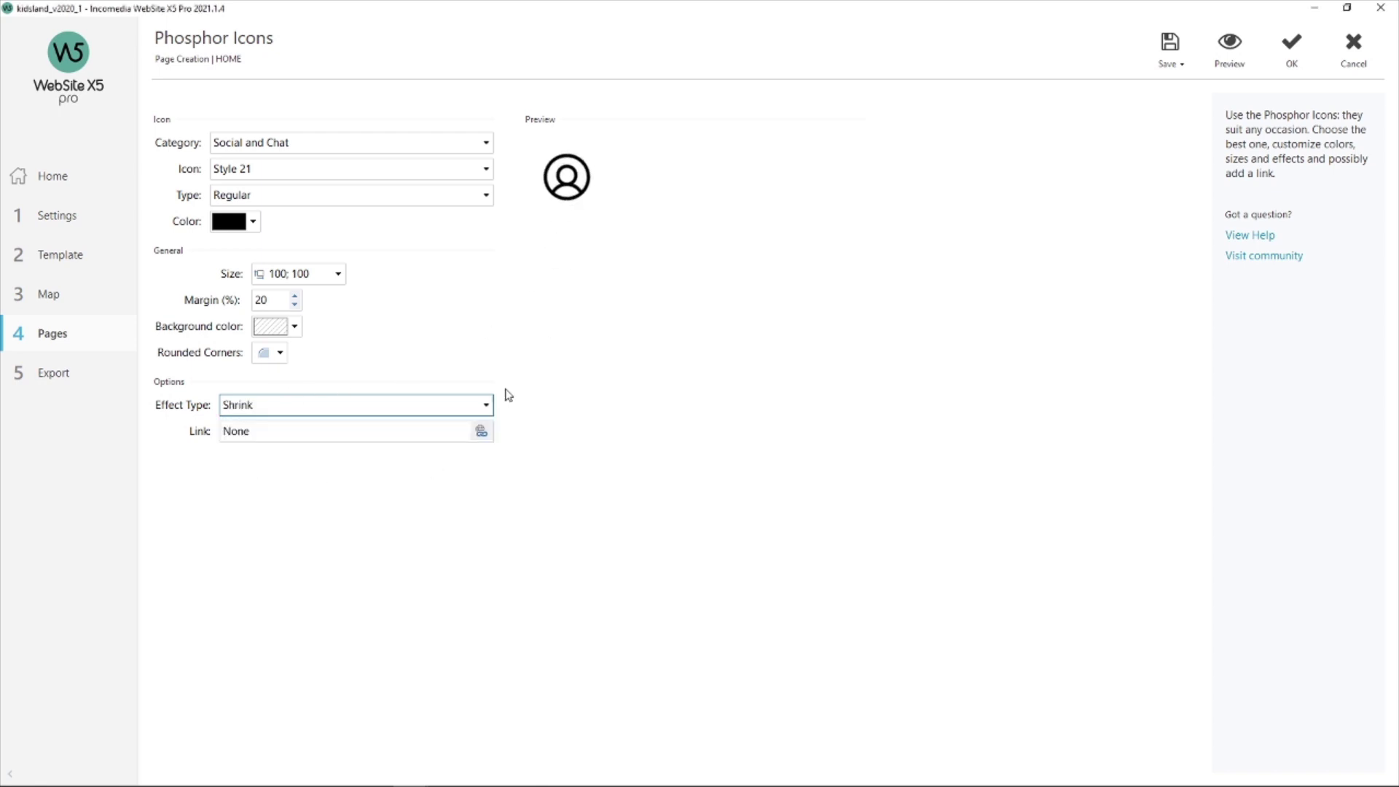
pyautogui.click(298, 410)
pyautogui.click(263, 481)
pyautogui.click(276, 409)
pyautogui.click(259, 504)
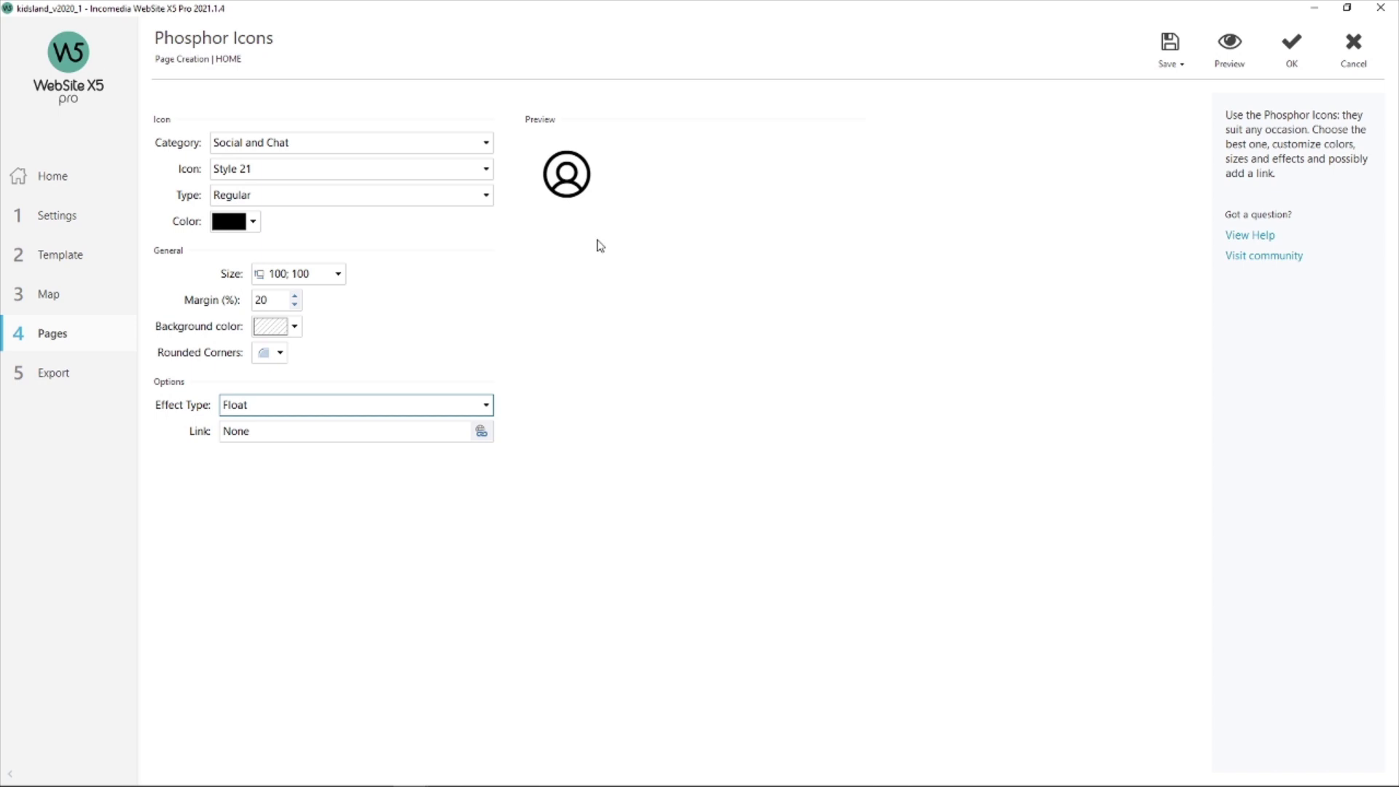
pyautogui.click(296, 405)
pyautogui.click(279, 428)
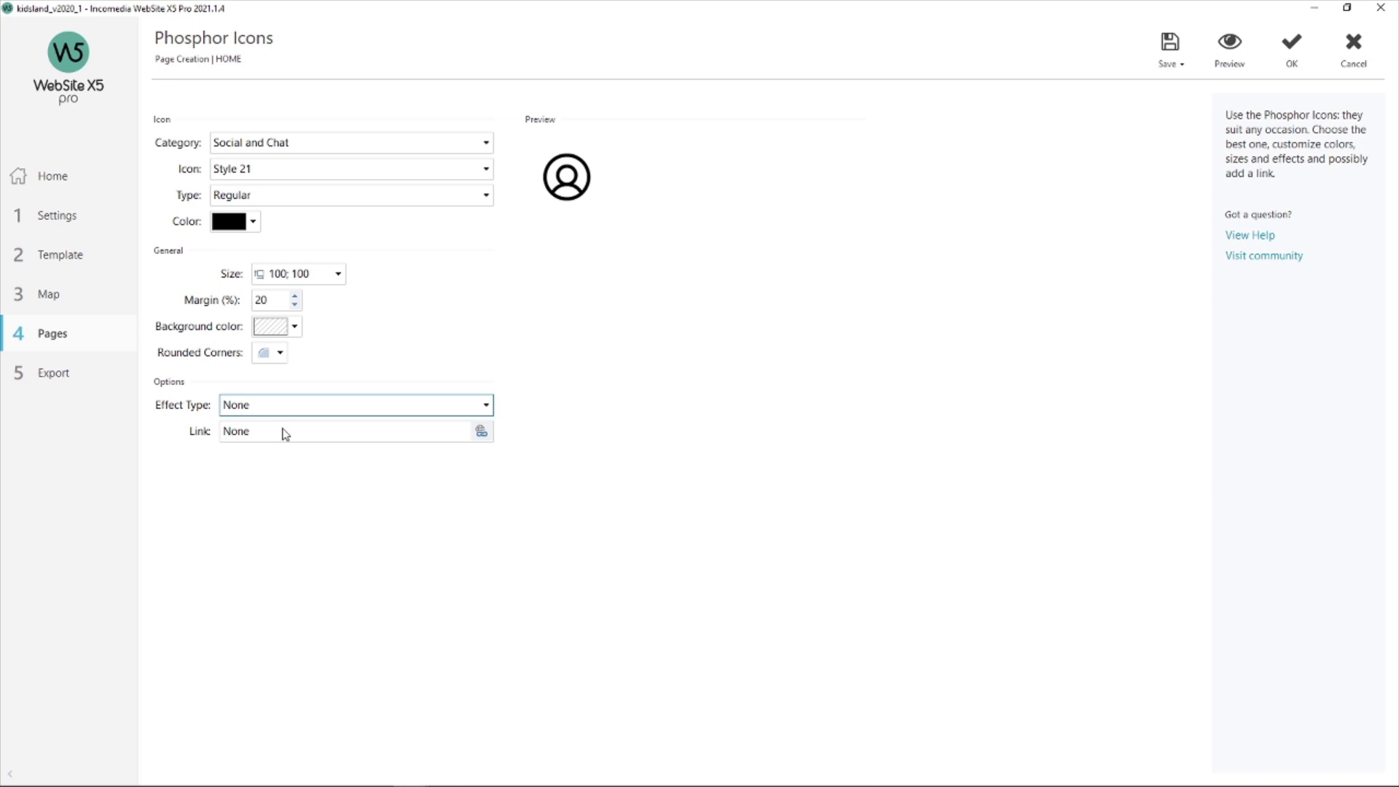
pyautogui.click(481, 432)
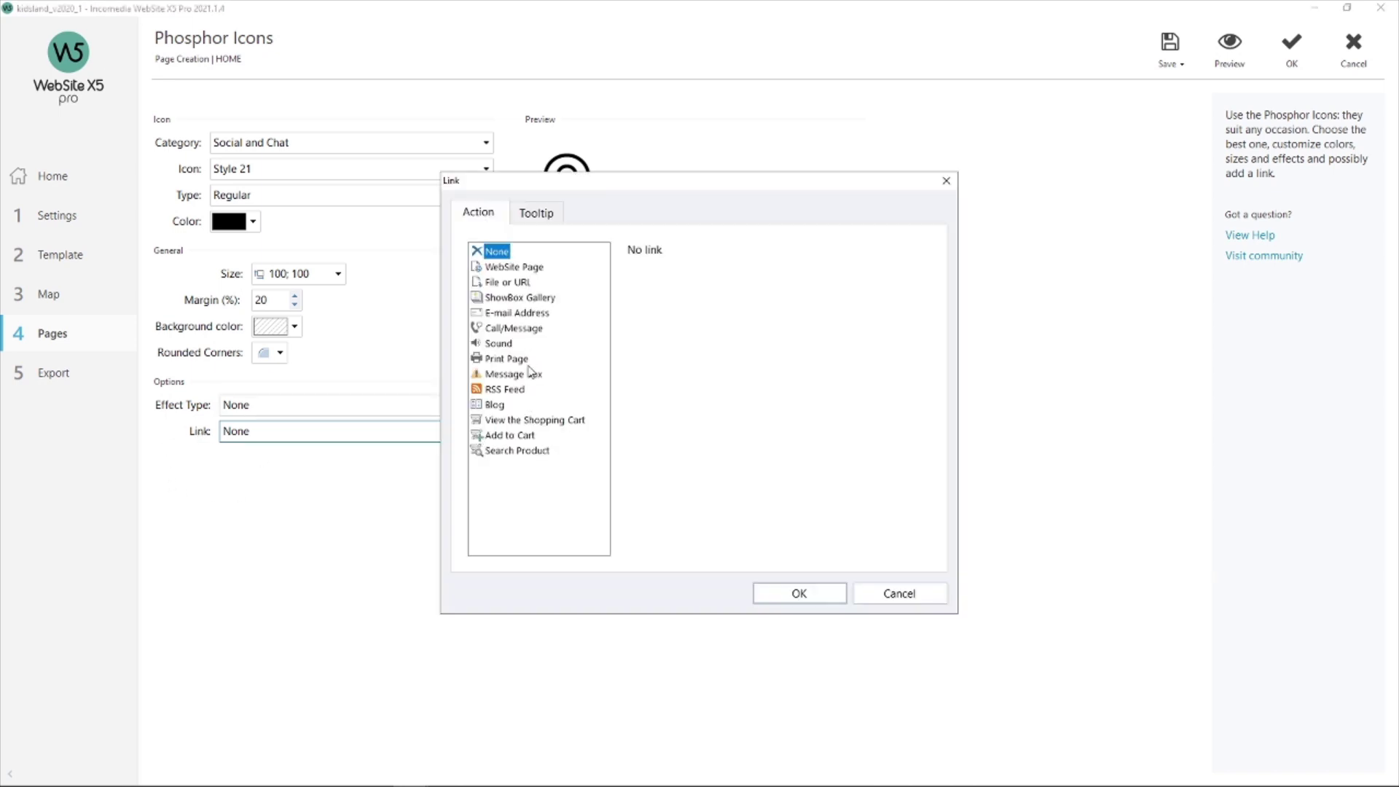
pyautogui.click(515, 268)
pyautogui.click(518, 283)
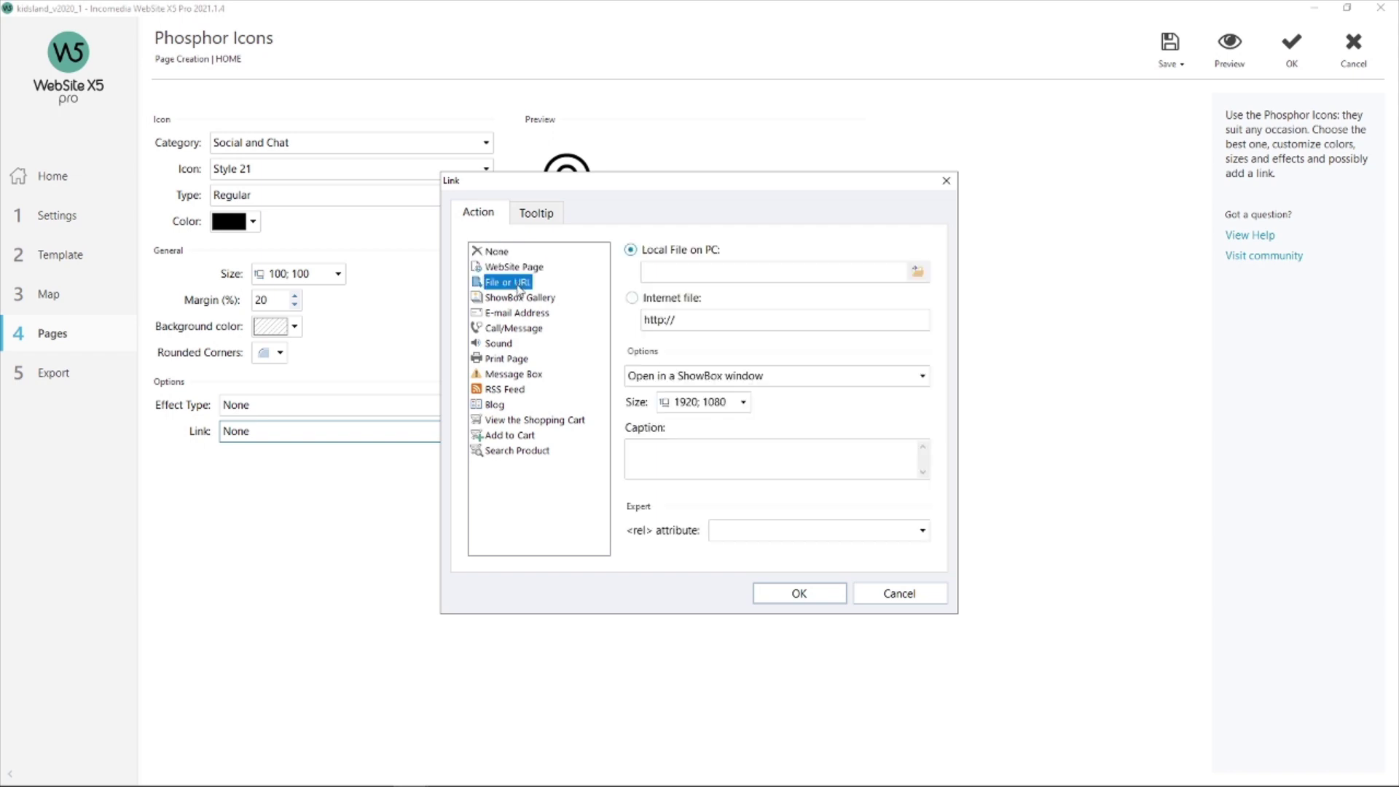
pyautogui.click(518, 298)
pyautogui.click(515, 268)
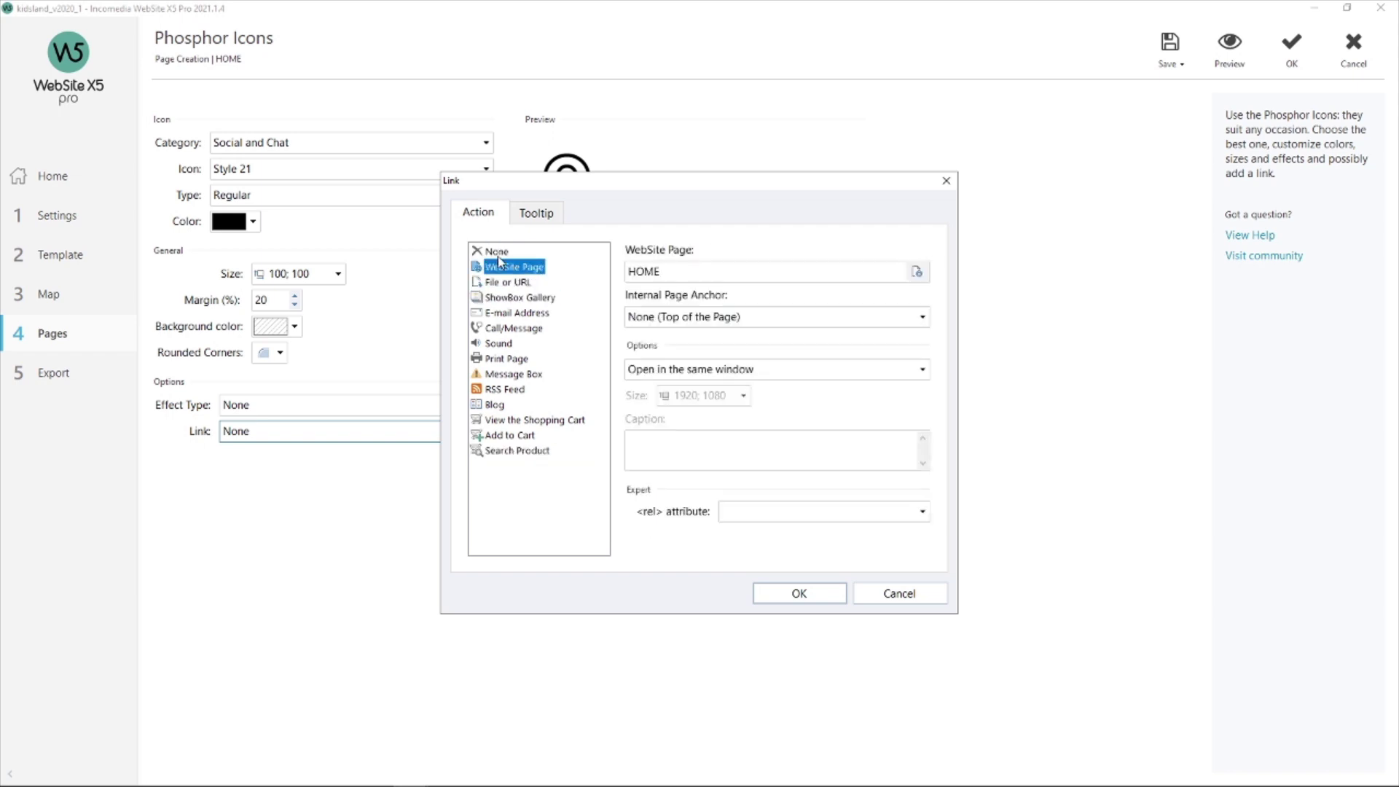
pyautogui.click(497, 251)
pyautogui.click(801, 592)
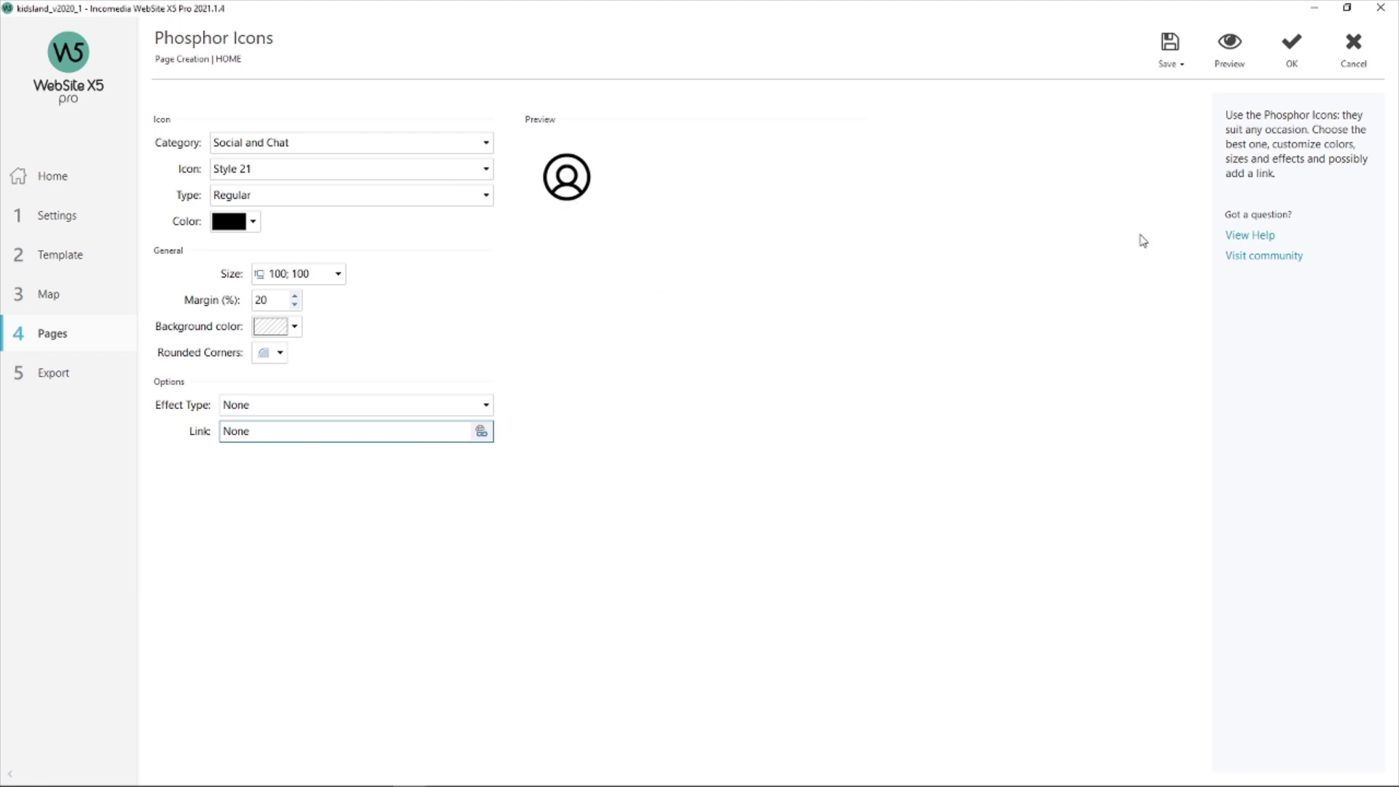
# - Preview the KidsLand site and scroll down to the Teachers heading with its black person icon
pyautogui.click(1231, 45)
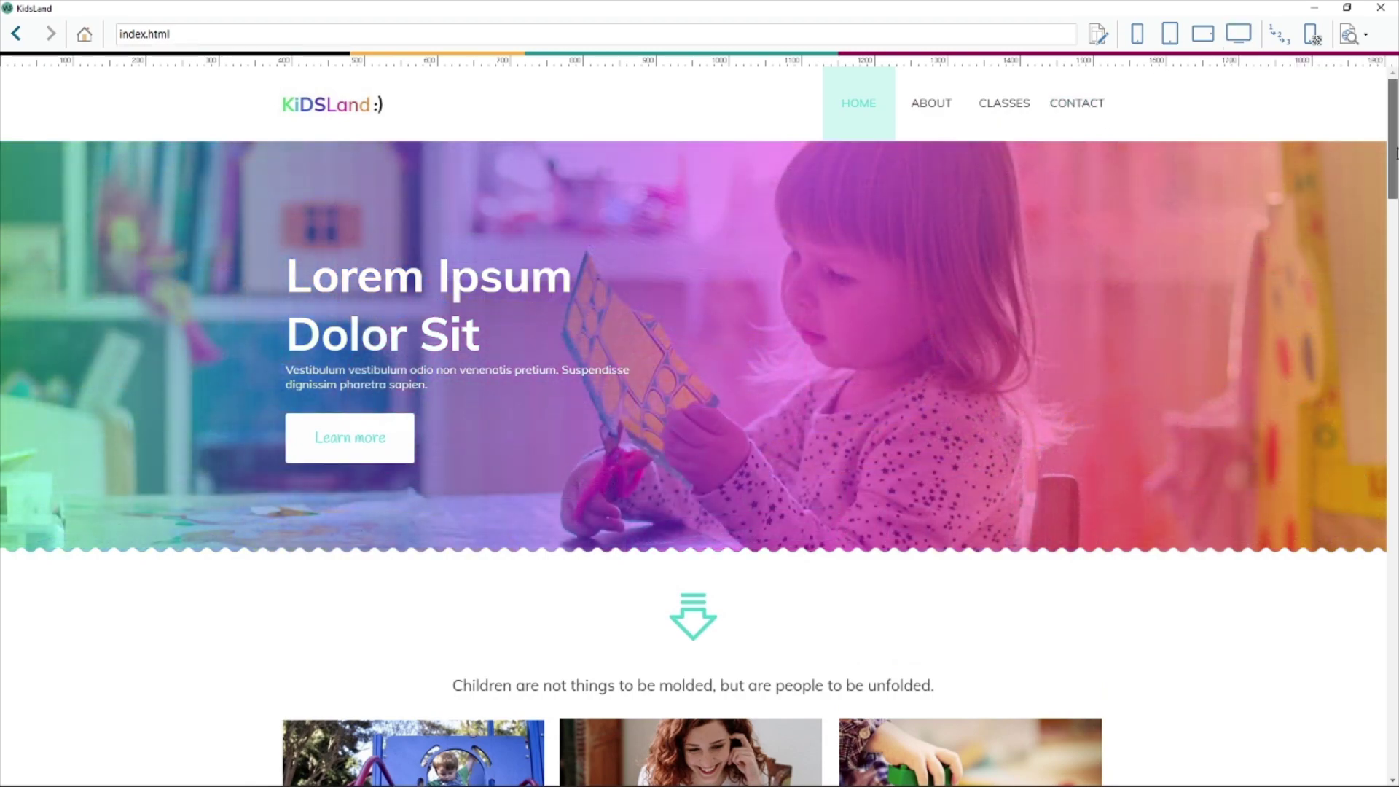
pyautogui.moveTo(1381, 169); pyautogui.dragTo(1326, 548)
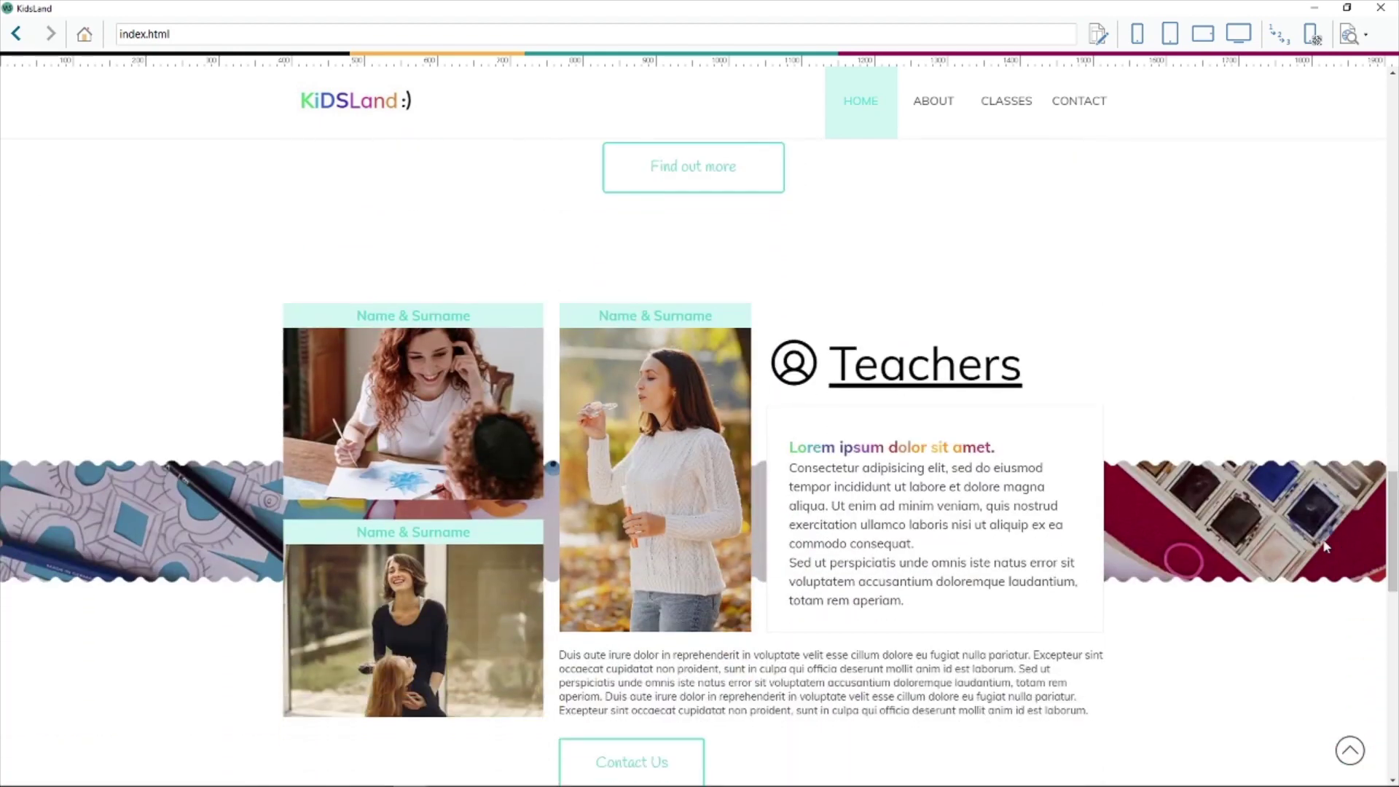